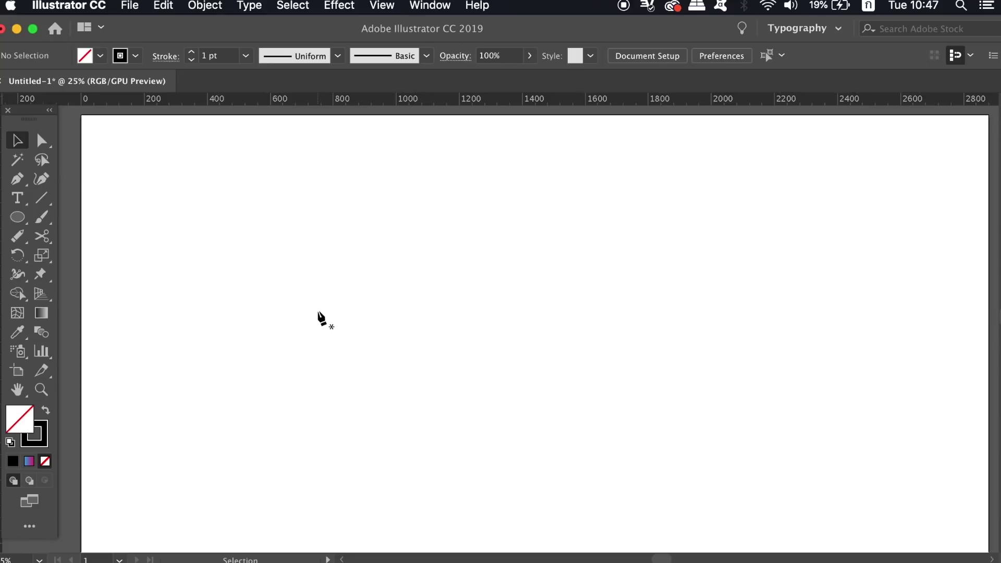
# Step: Switch to the Pen tool to start drawing on the blank artboard
pyautogui.press('p')
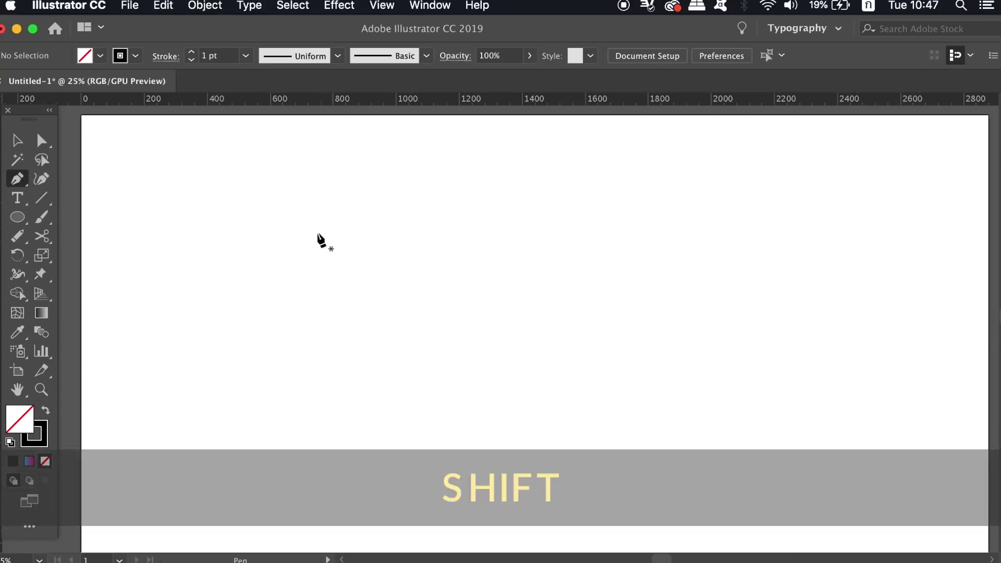
# Step: Draw a long straight horizontal line across the artboard and select it
pyautogui.keyDown('shift'); pyautogui.click(221, 307); pyautogui.keyUp('shift')
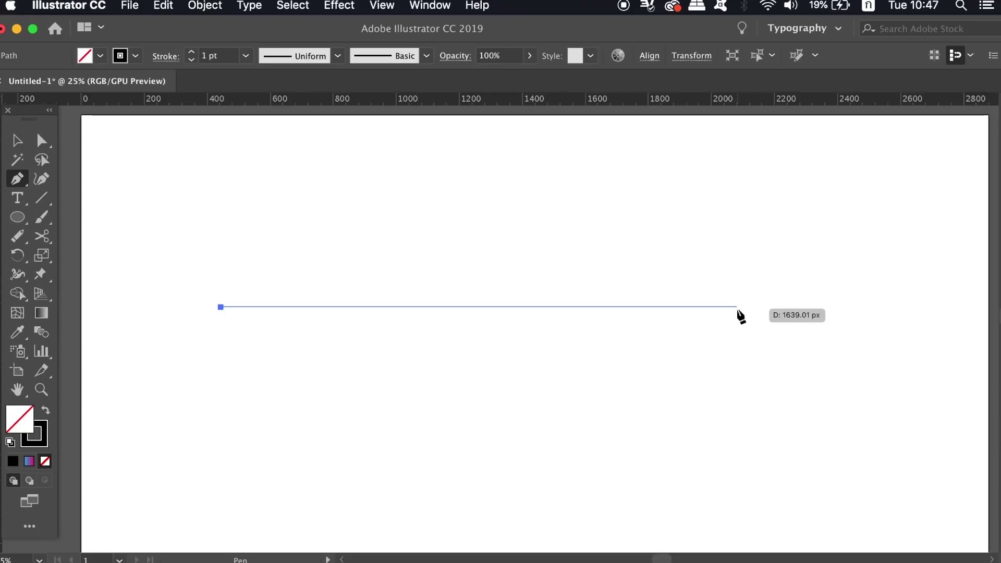
pyautogui.keyDown('shift'); pyautogui.click(737, 308); pyautogui.keyUp('shift')
pyautogui.press('v')
pyautogui.click(816, 322)
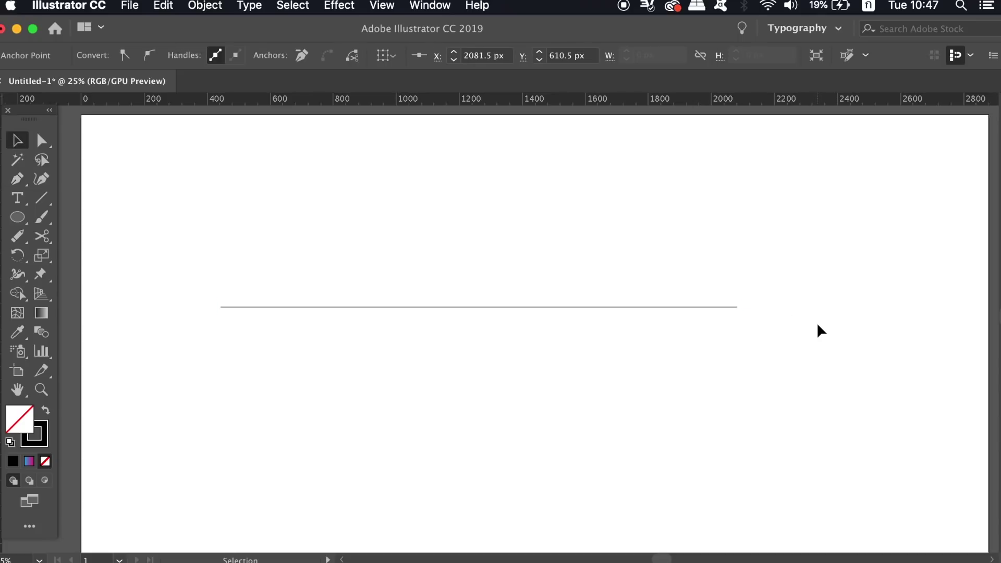
pyautogui.click(659, 307)
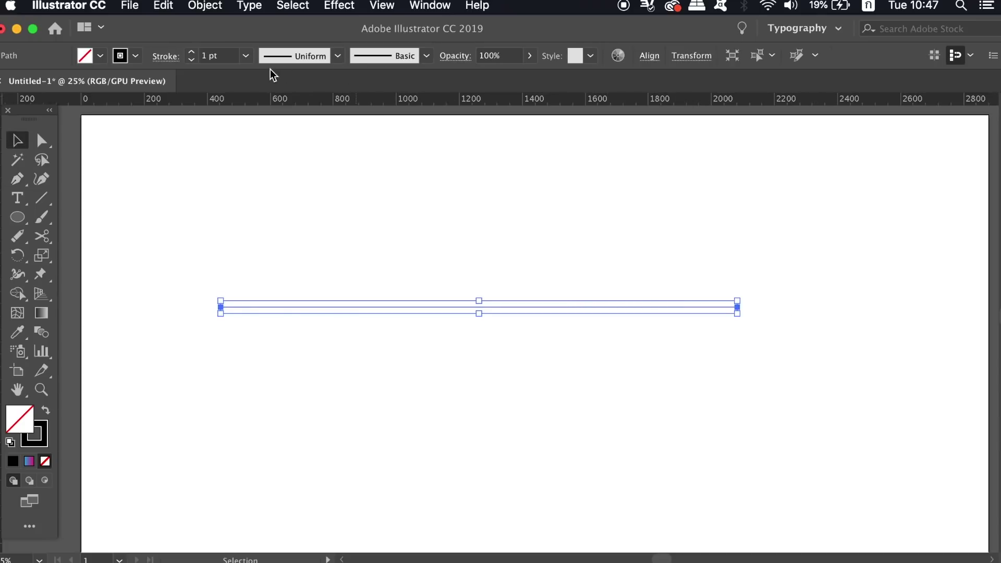
# Step: Give the line a 60 pt stroke with Width Profile 4 so it tapers to a point
pyautogui.click(245, 56)
pyautogui.click(258, 407)
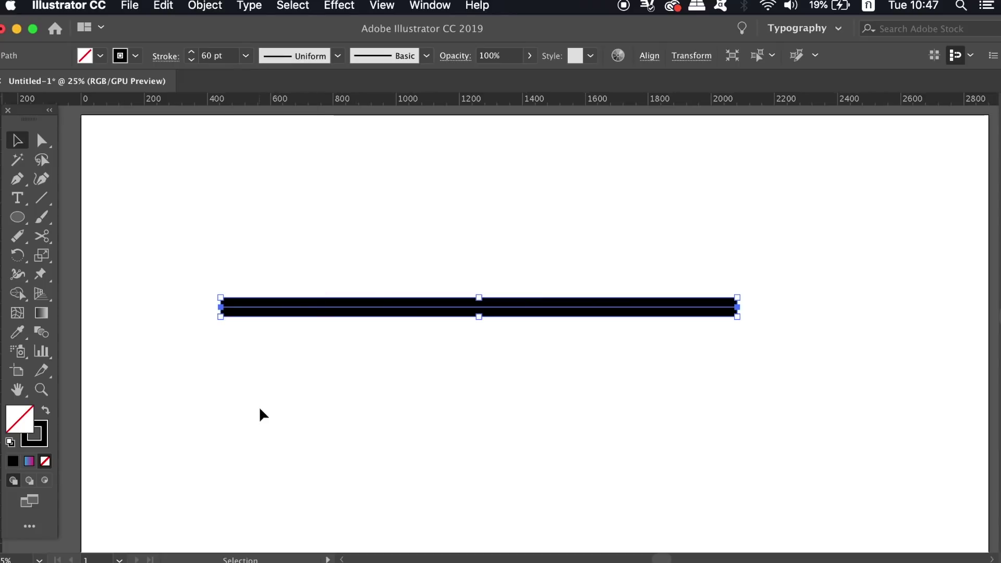
pyautogui.click(338, 57)
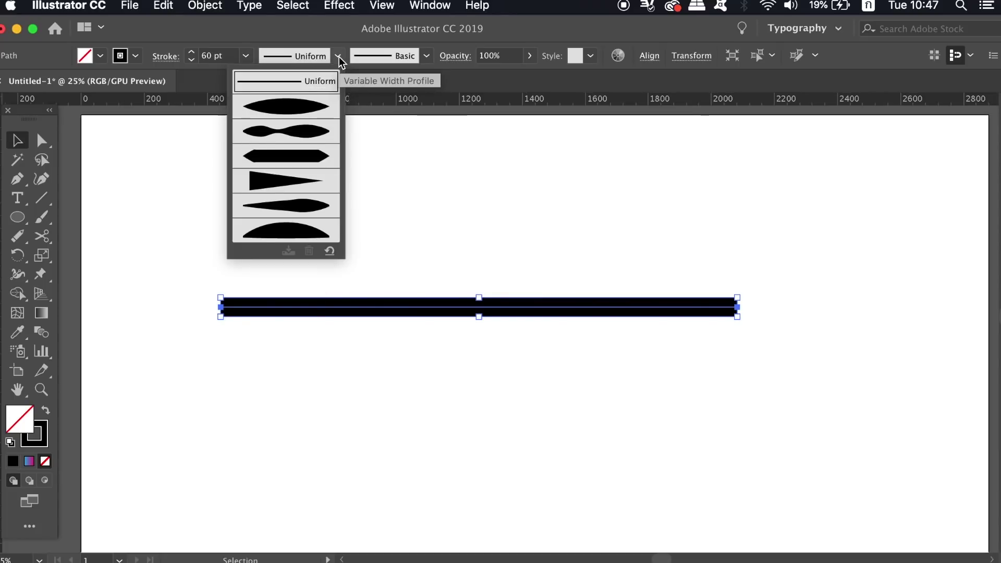
pyautogui.click(301, 184)
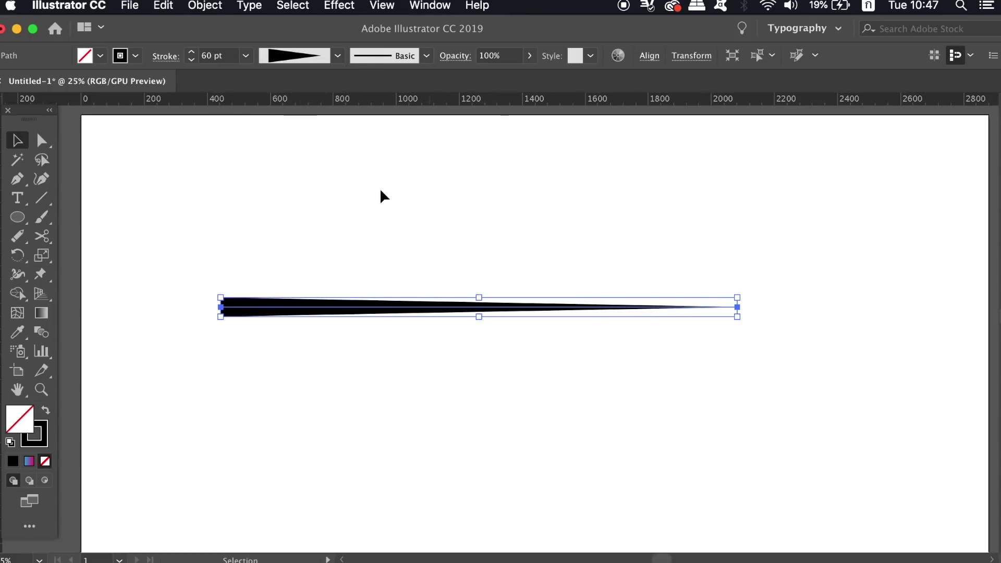
pyautogui.click(201, 5)
# Step: Outline the tapered stroke into a filled shape and keep its fill pure black
pyautogui.moveTo(191, 360)
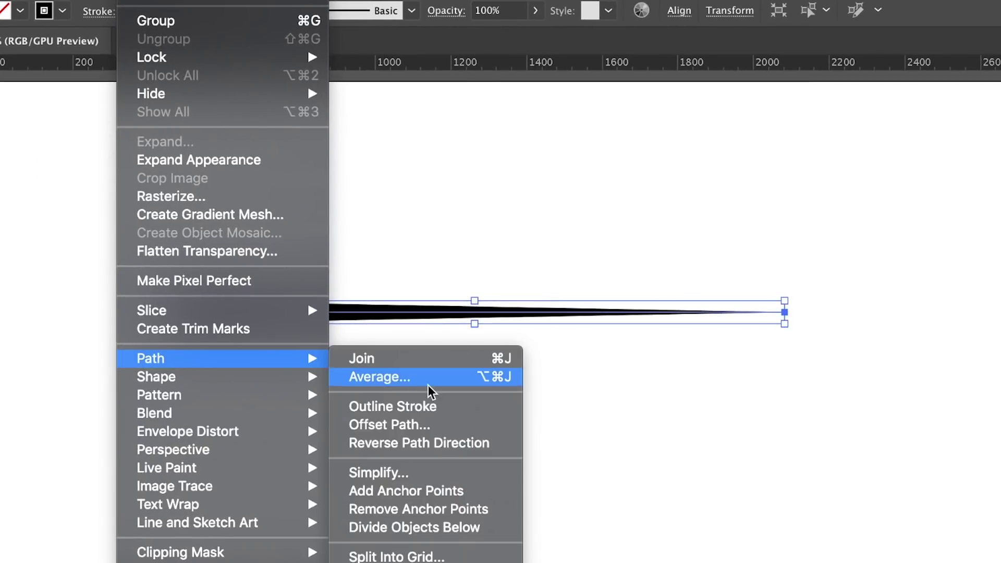
pyautogui.click(428, 410)
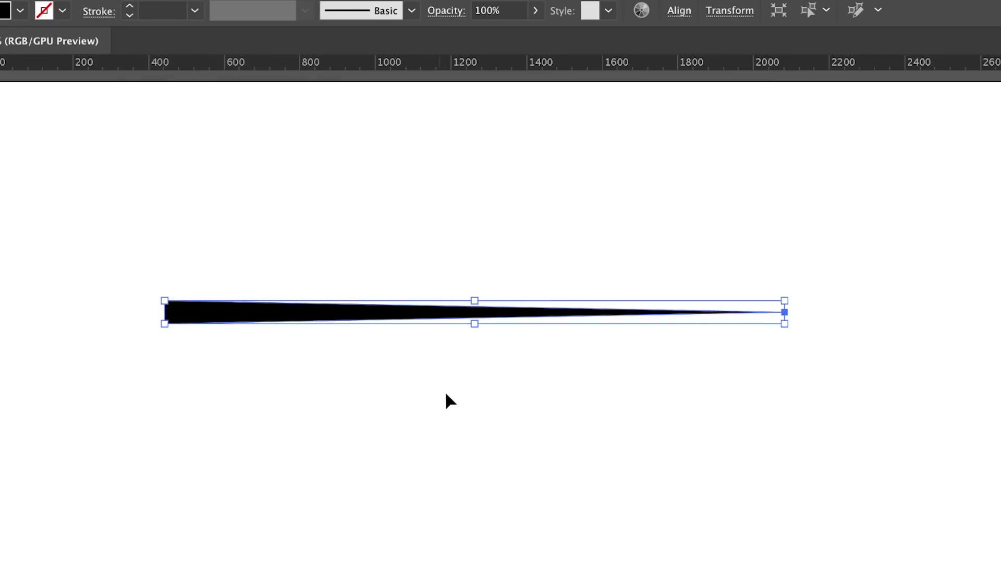
pyautogui.click(391, 315)
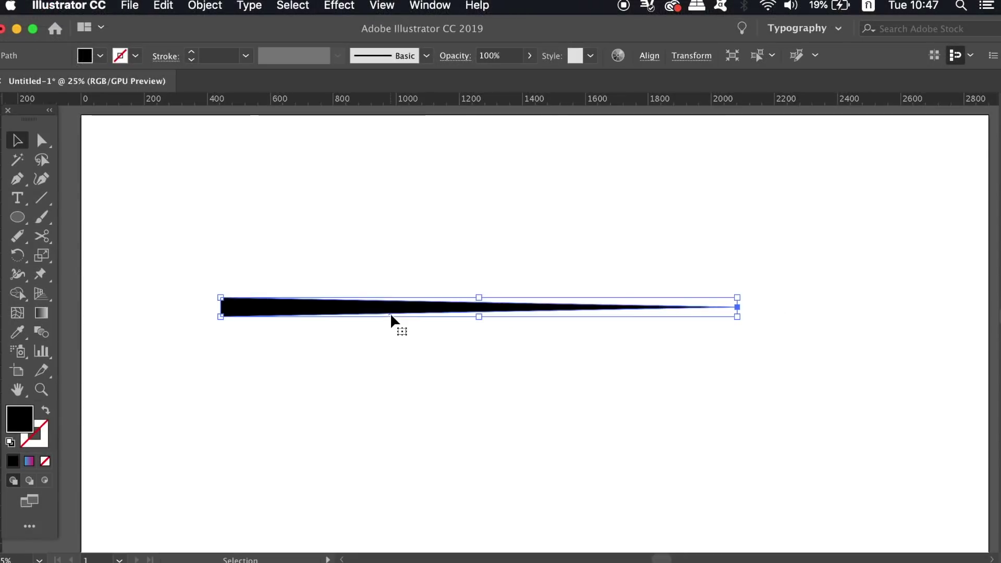
pyautogui.doubleClick(32, 426)
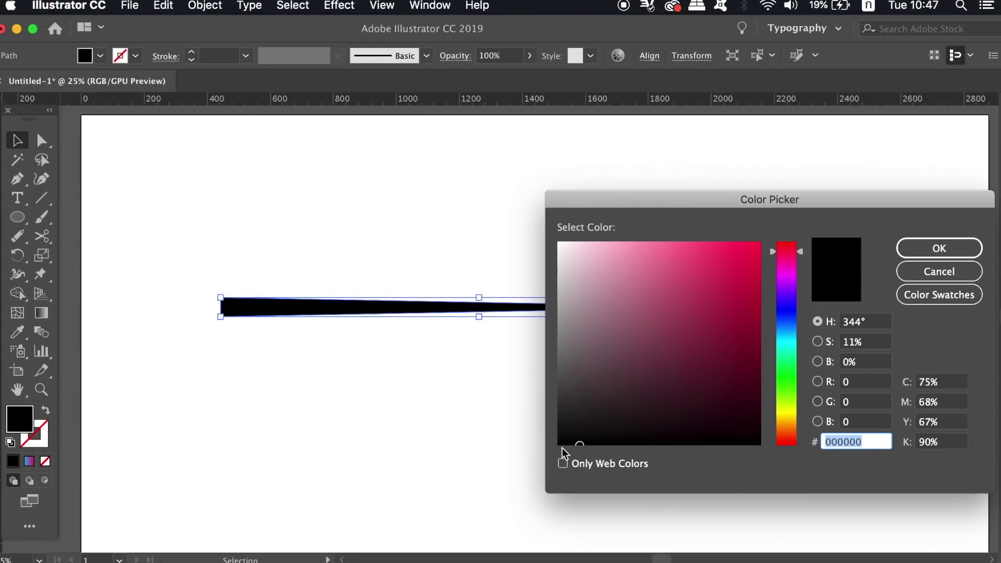
pyautogui.moveTo(563, 444); pyautogui.dragTo(532, 454)
pyautogui.press('Return')
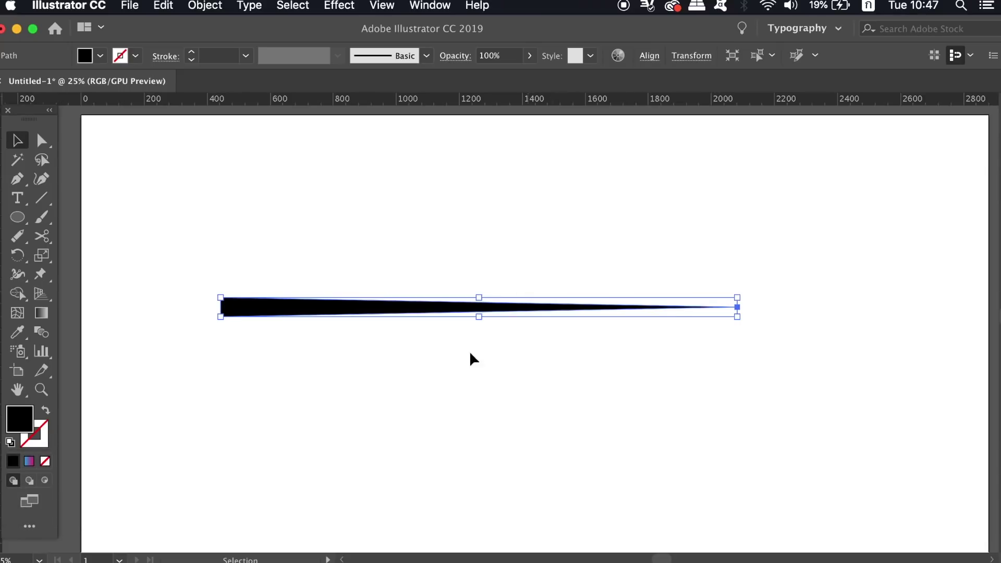
# Step: Duplicate the tapered shape, rotate the copy 180°, and move it up onto the original
pyautogui.moveTo(440, 317); pyautogui.dragTo(439, 351)
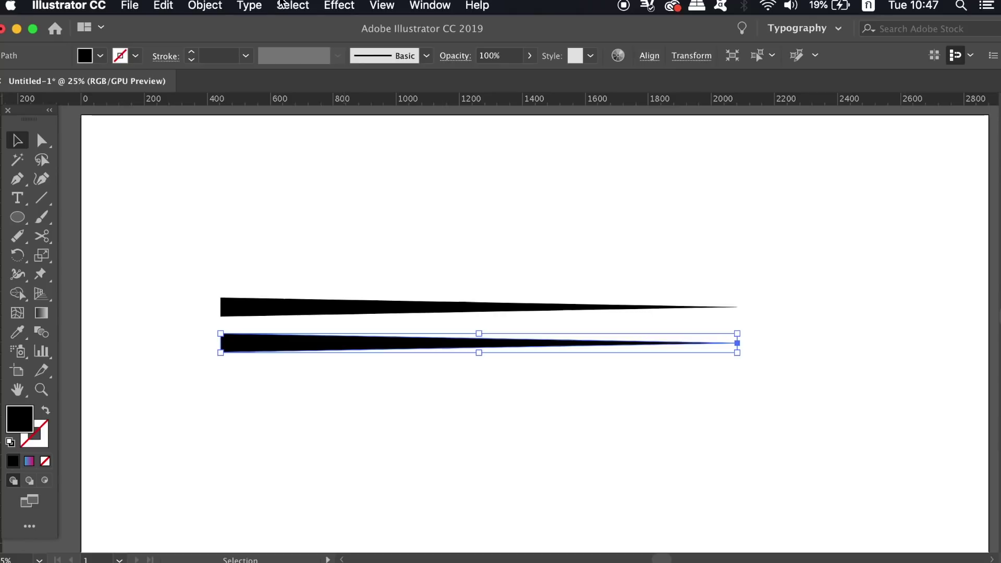
pyautogui.click(217, 5)
pyautogui.moveTo(219, 24)
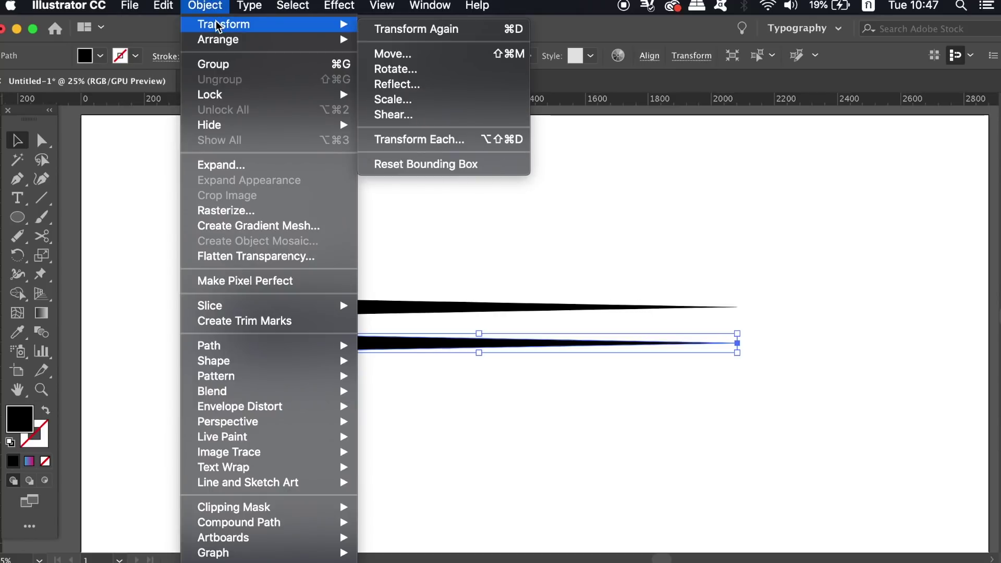
pyautogui.click(424, 69)
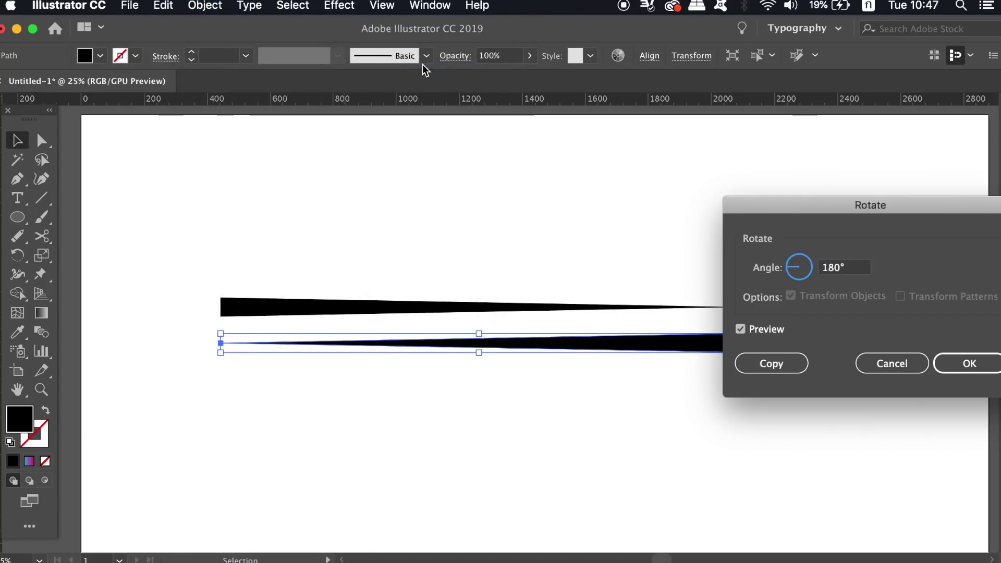
pyautogui.press('Return')
pyautogui.press('super+equal')
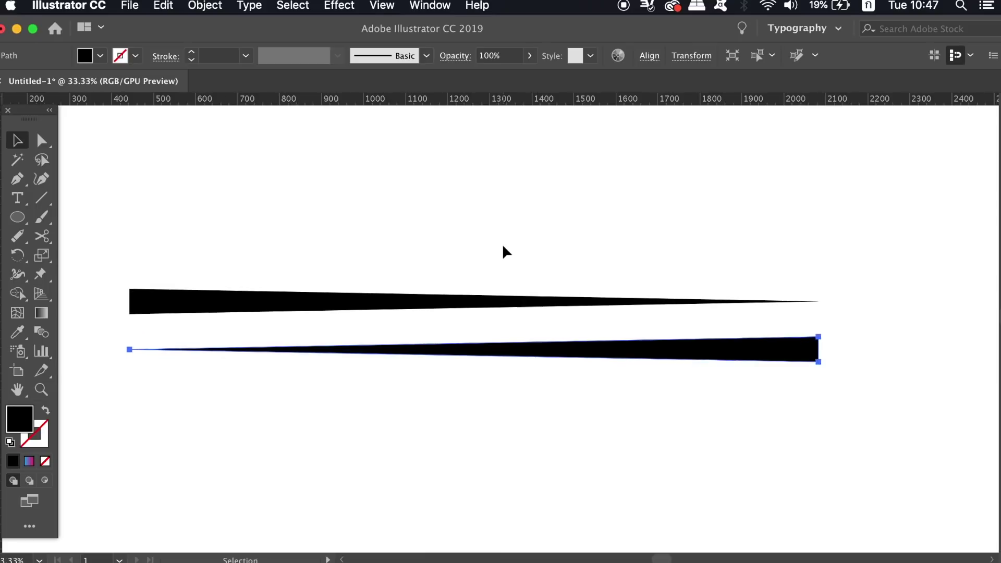
pyautogui.moveTo(510, 346); pyautogui.dragTo(511, 314)
pyautogui.click(508, 447)
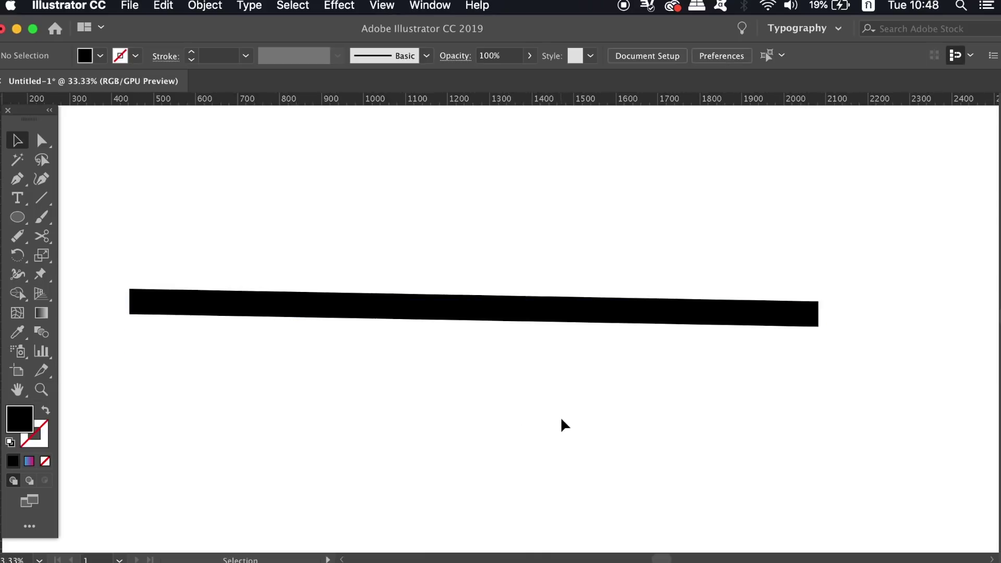
# Step: Fill the flipped copy with dark grey #333333
pyautogui.click(544, 324)
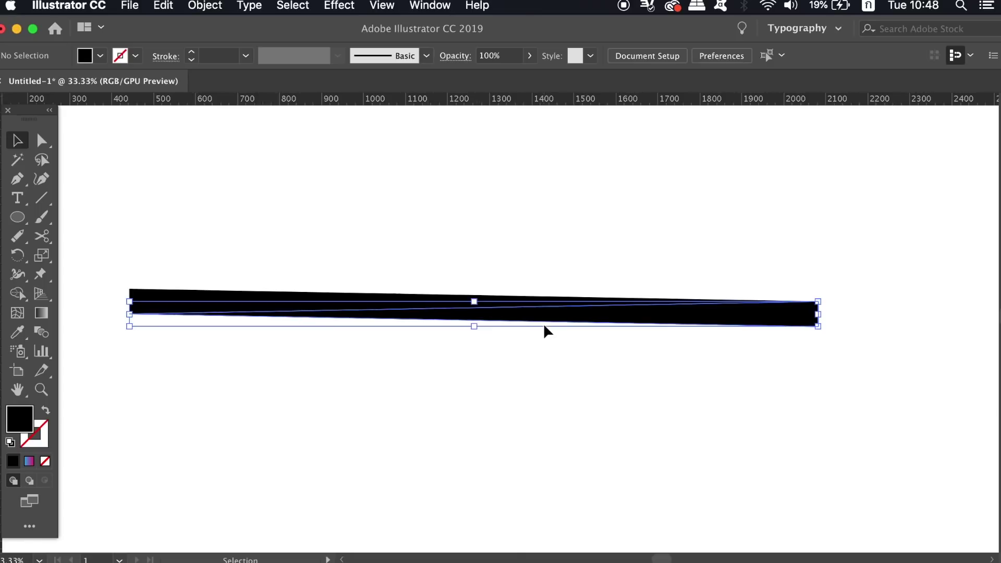
pyautogui.doubleClick(19, 419)
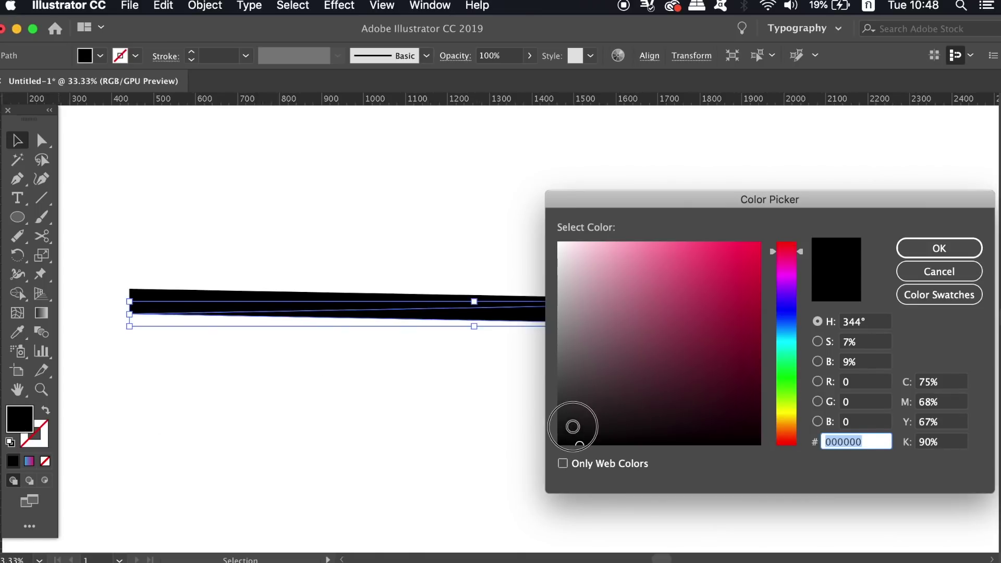
pyautogui.moveTo(573, 426); pyautogui.dragTo(556, 403)
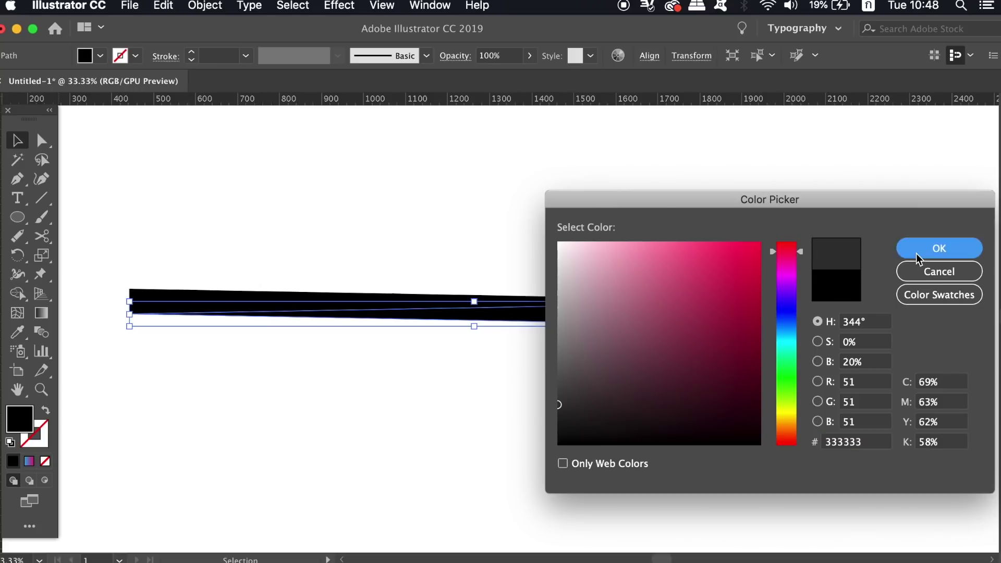
pyautogui.click(939, 248)
pyautogui.click(627, 199)
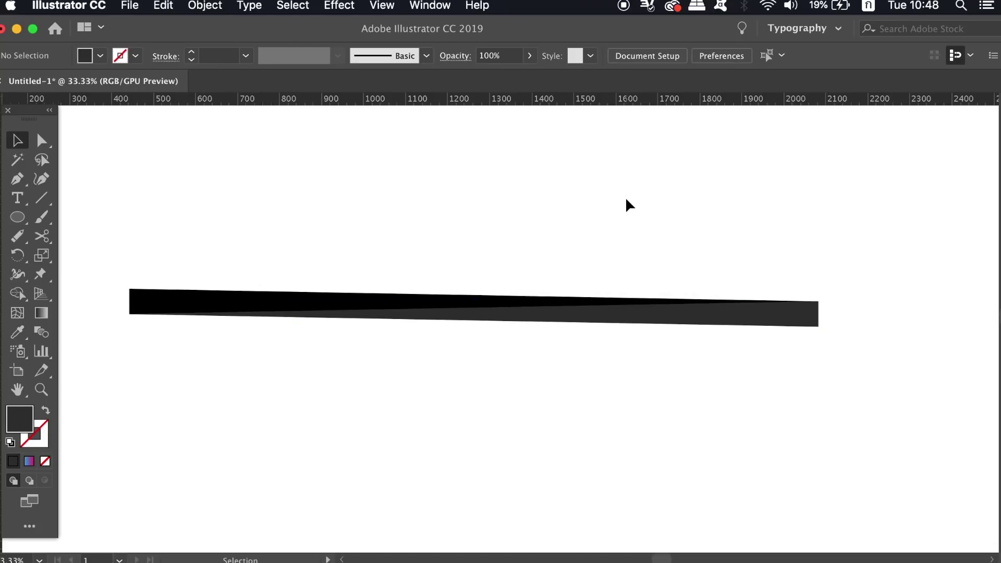
# Step: Add a horizontal guide above the bar and rotate the black shape slightly to level its top edge
pyautogui.moveTo(447, 104); pyautogui.dragTo(448, 277)
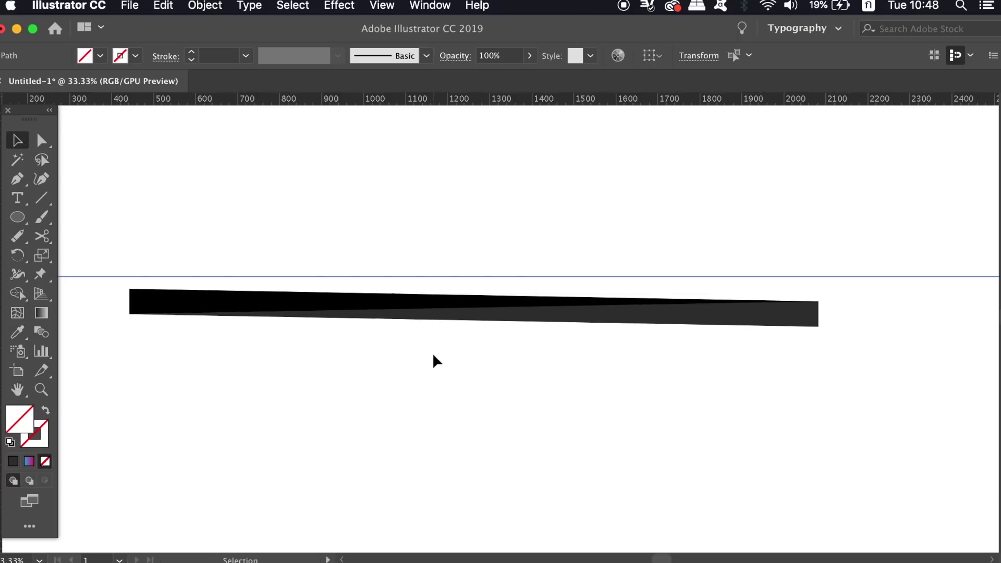
pyautogui.click(537, 315)
pyautogui.press('super+equal')
pyautogui.press('v')
pyautogui.press('super+equal')
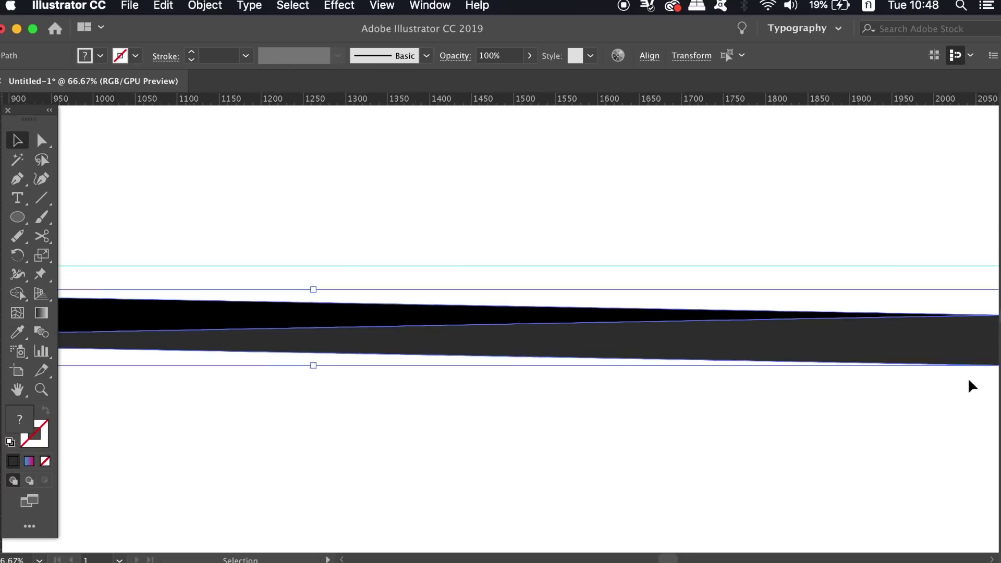
pyautogui.hscroll(5, 886, 375)
pyautogui.moveTo(778, 369); pyautogui.dragTo(777, 354)
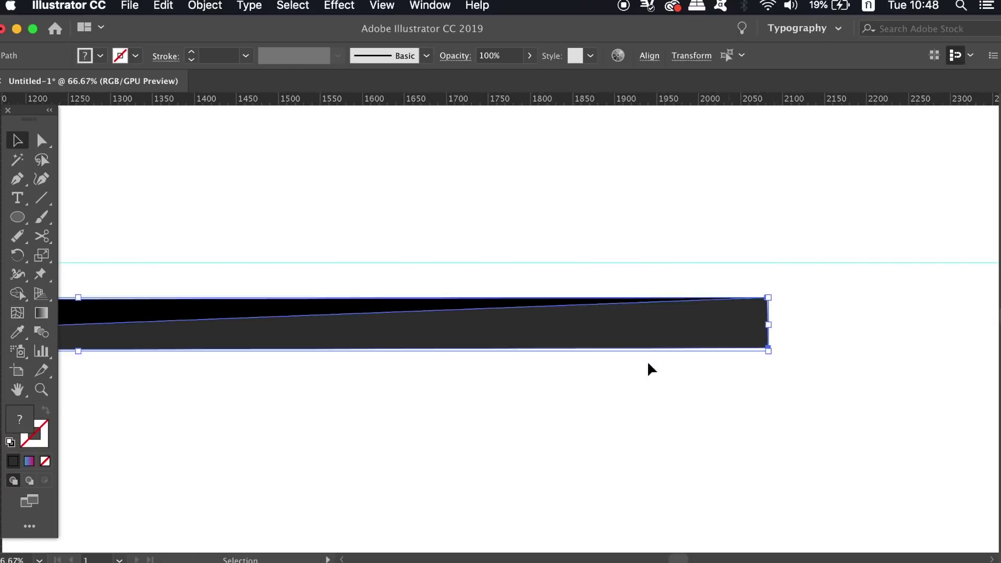
# Step: Check both ends of the bar, then marquee-select the black and dark grey triangles
pyautogui.press('super+equal')
pyautogui.press('super+equal')
pyautogui.moveTo(263, 455); pyautogui.dragTo(688, 369)
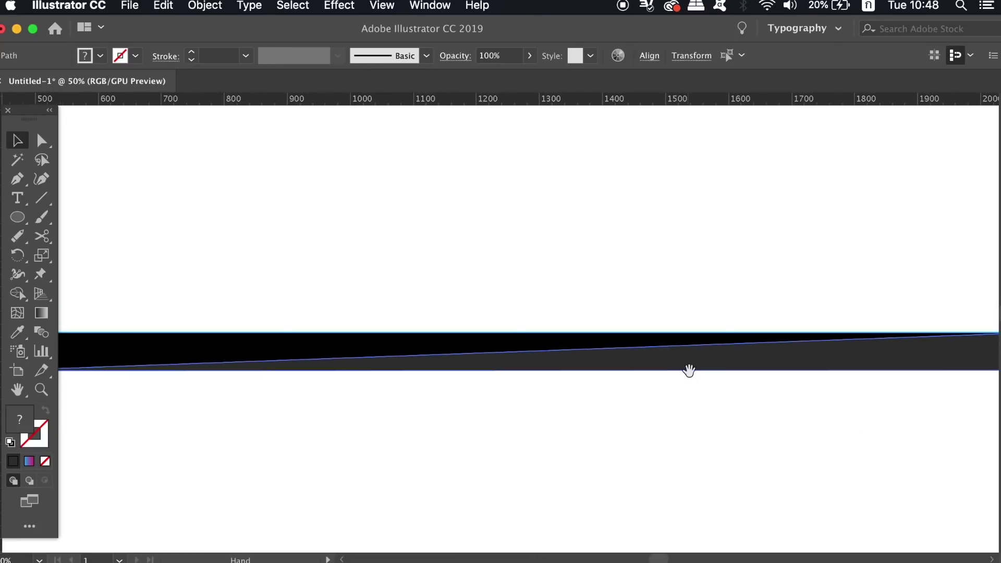
pyautogui.press('super+minus')
pyautogui.press('super+minus')
pyautogui.click(810, 318)
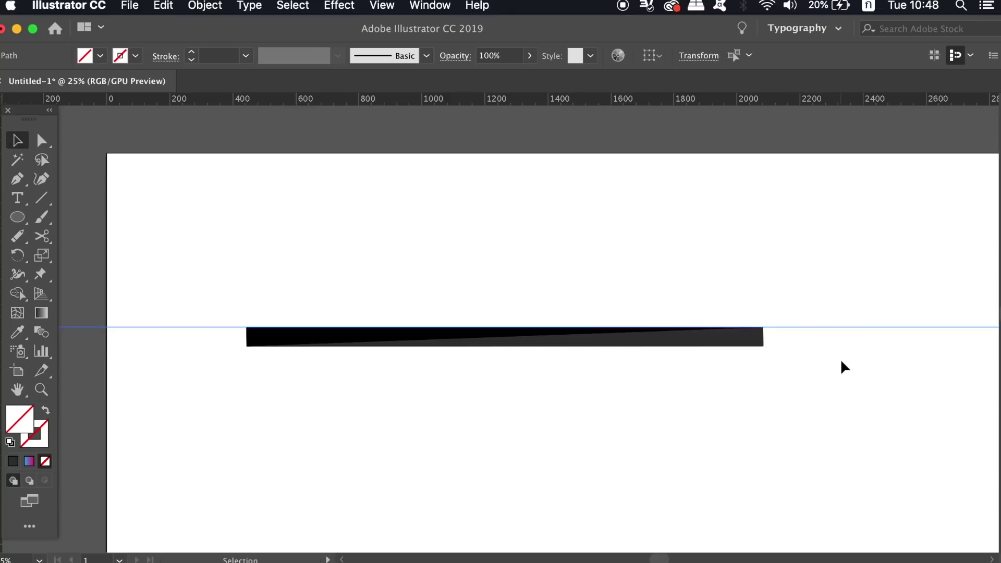
pyautogui.press('super+equal')
pyautogui.moveTo(840, 359); pyautogui.dragTo(799, 320)
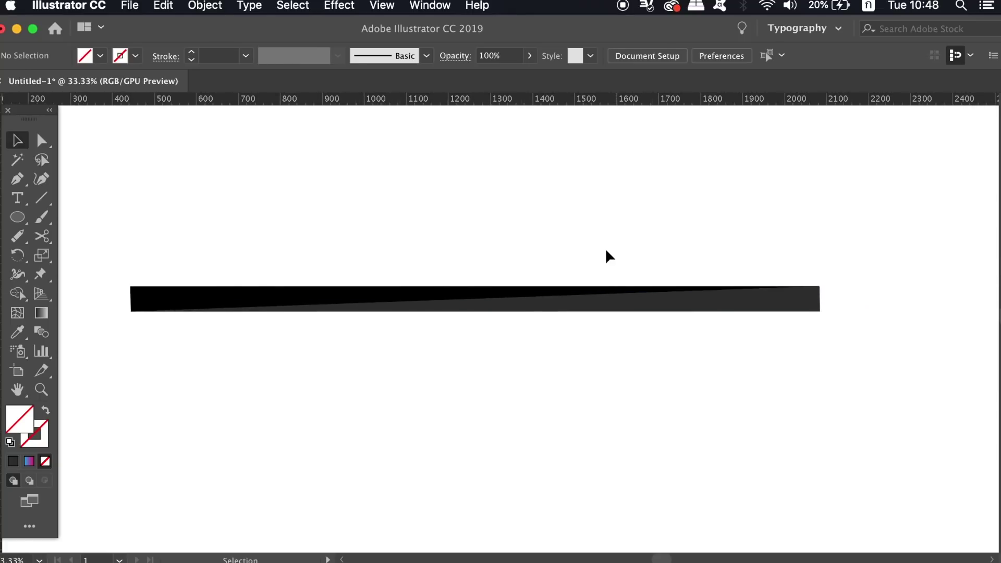
pyautogui.moveTo(366, 252); pyautogui.dragTo(559, 362)
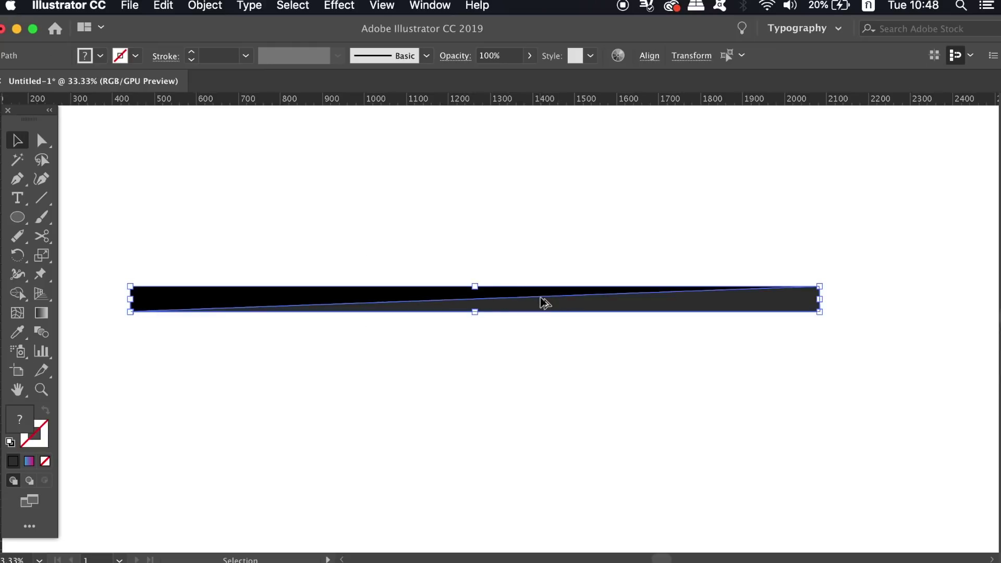
# Step: Copy the two-tone stripe 60 px down and repeat with Cmd+D to stack eight stripes
pyautogui.moveTo(543, 302); pyautogui.dragTo(543, 327)
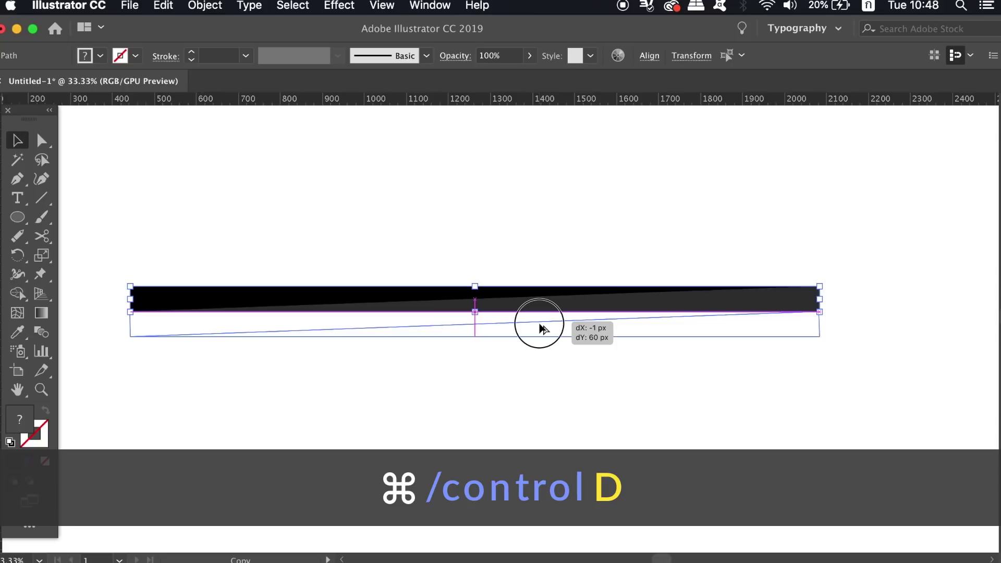
pyautogui.moveTo(540, 325); pyautogui.dragTo(539, 325)
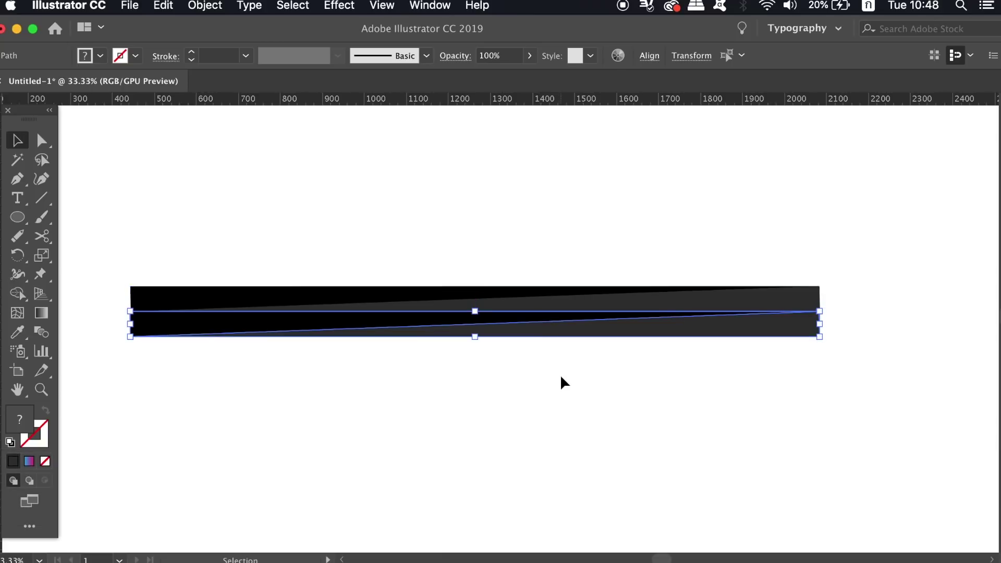
pyautogui.press('super+d')
pyautogui.press('super+d')
pyautogui.press('super+d')
pyautogui.press('super+d')
pyautogui.press('super+d')
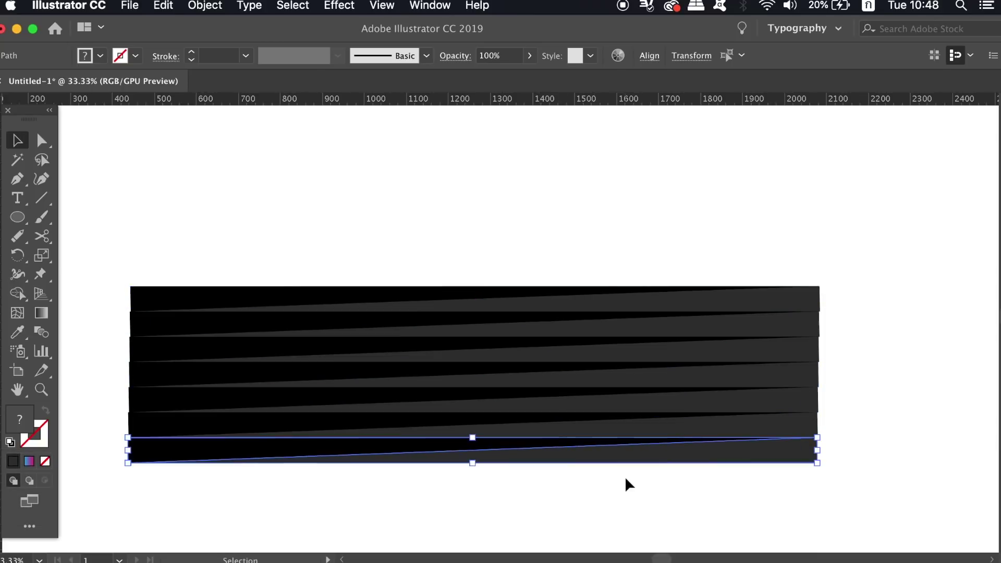
pyautogui.press('super+d')
pyautogui.click(894, 342)
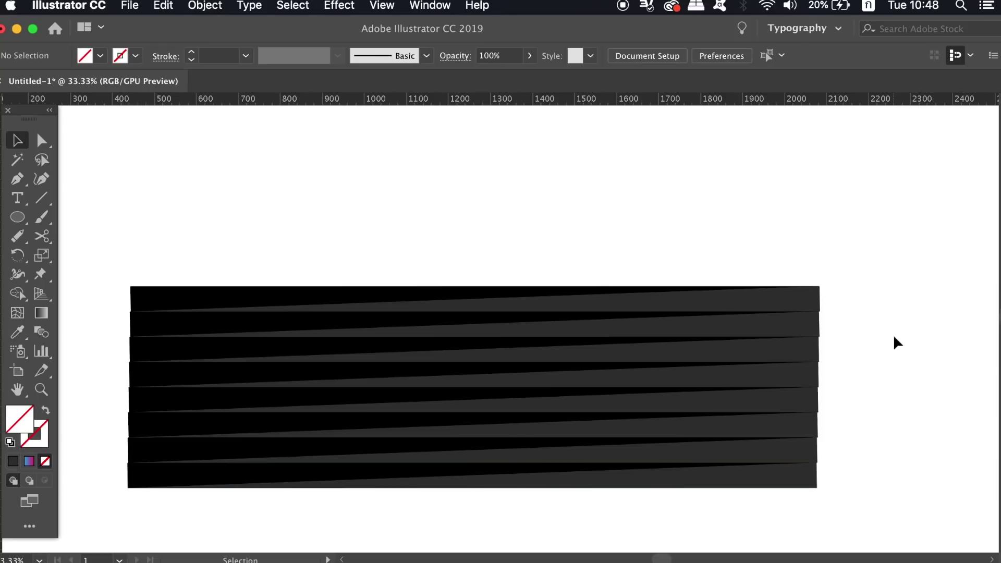
pyautogui.press('super+minus')
pyautogui.scroll(-2, 866, 272)
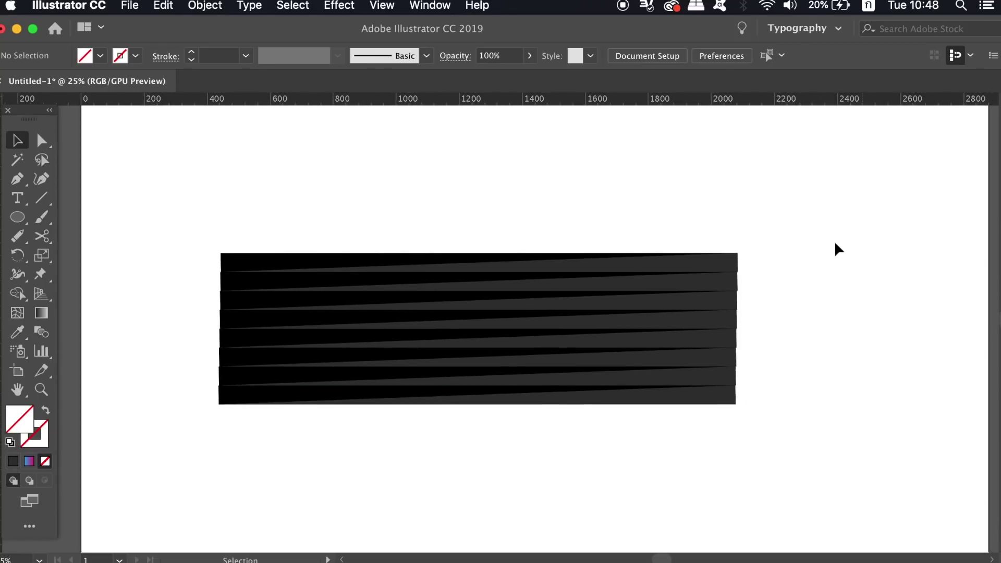
# Step: Draw a large unfilled rectangle over the stripe stack
pyautogui.press('m')
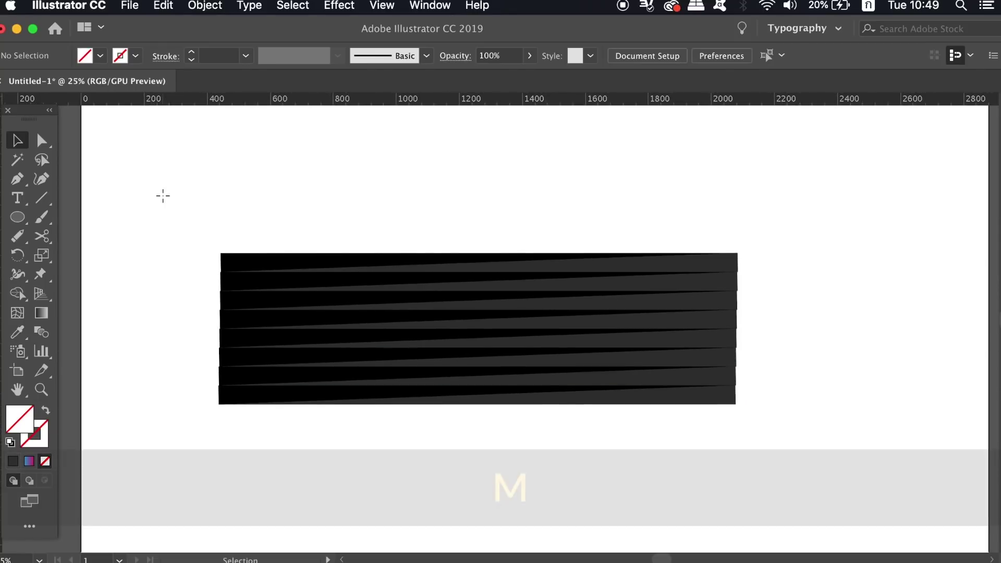
pyautogui.moveTo(237, 231); pyautogui.dragTo(723, 474)
pyautogui.press('v')
pyautogui.click(911, 297)
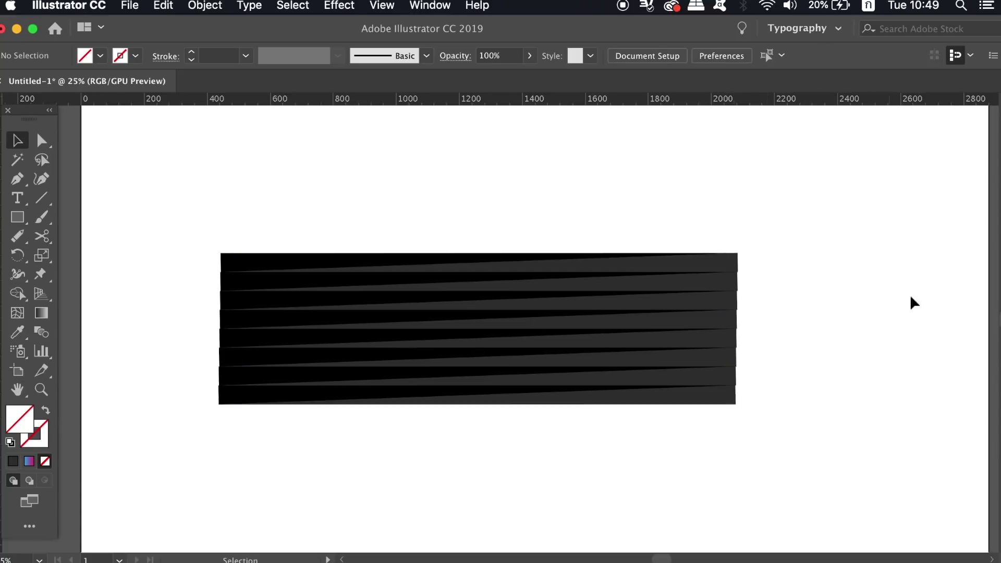
# Step: Select all the stripes and the rectangle and make a clipping mask
pyautogui.moveTo(818, 264); pyautogui.dragTo(527, 455)
pyautogui.rightClick(595, 378)
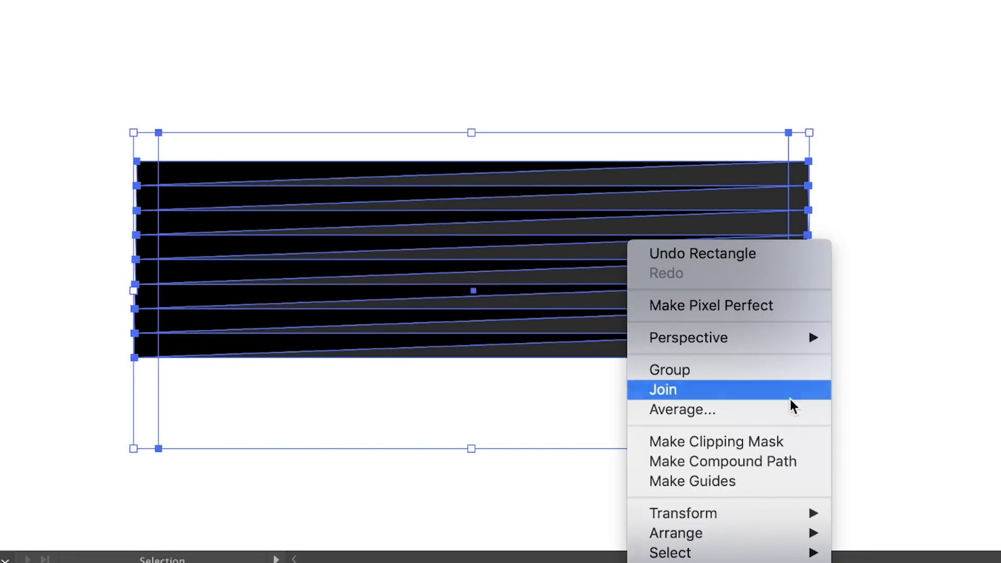
pyautogui.click(777, 444)
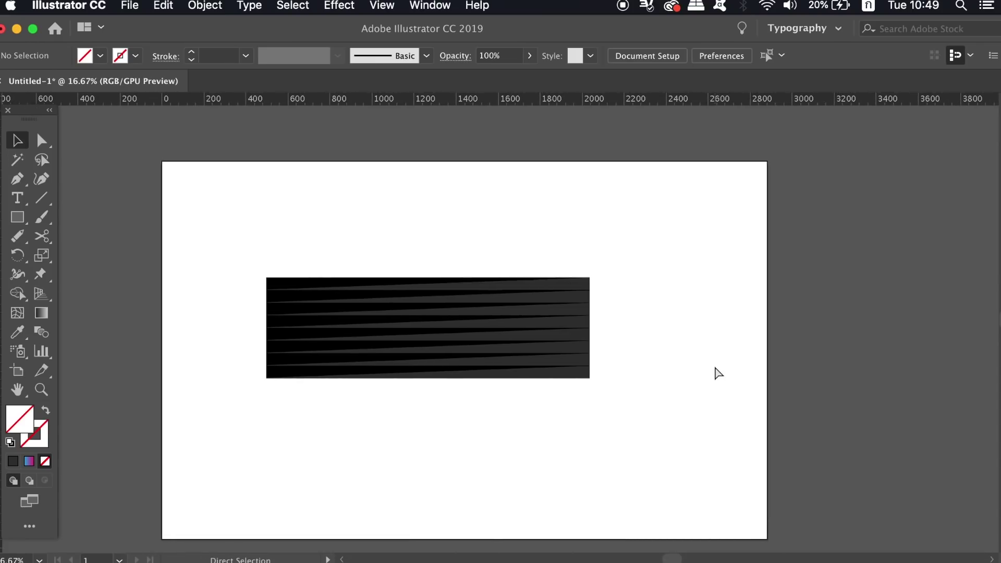
pyautogui.press('super+equal')
# Step: Trim the clip group into plain stripe paths with the Pathfinder panel
pyautogui.click(465, 342)
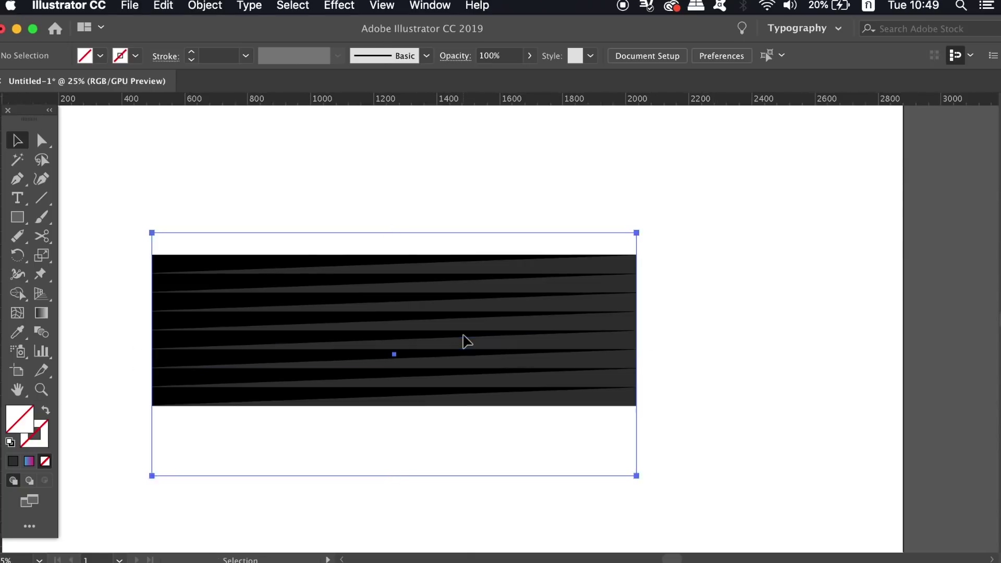
pyautogui.click(443, 4)
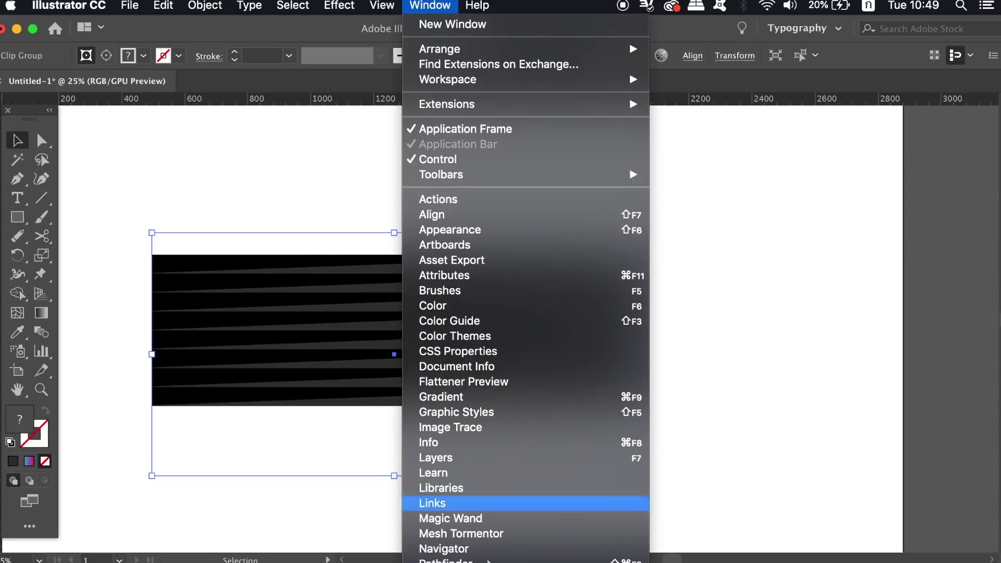
pyautogui.scroll(-2, 496, 503)
pyautogui.click(512, 489)
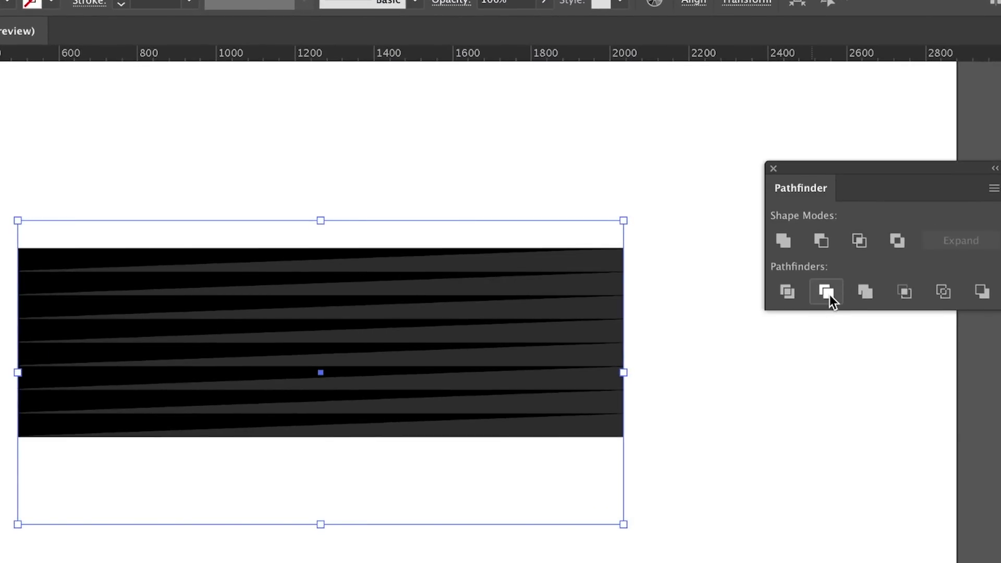
pyautogui.click(829, 295)
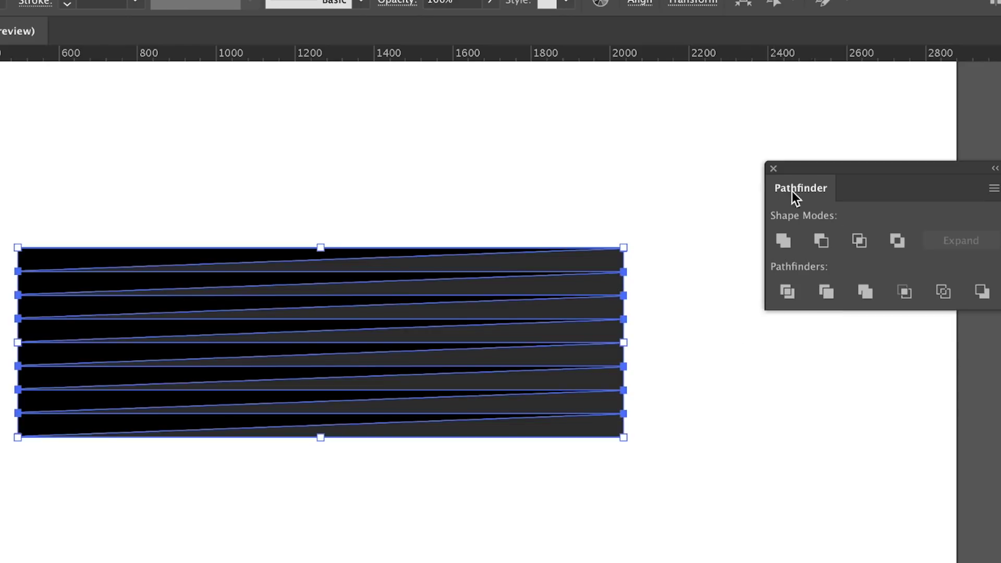
pyautogui.click(774, 168)
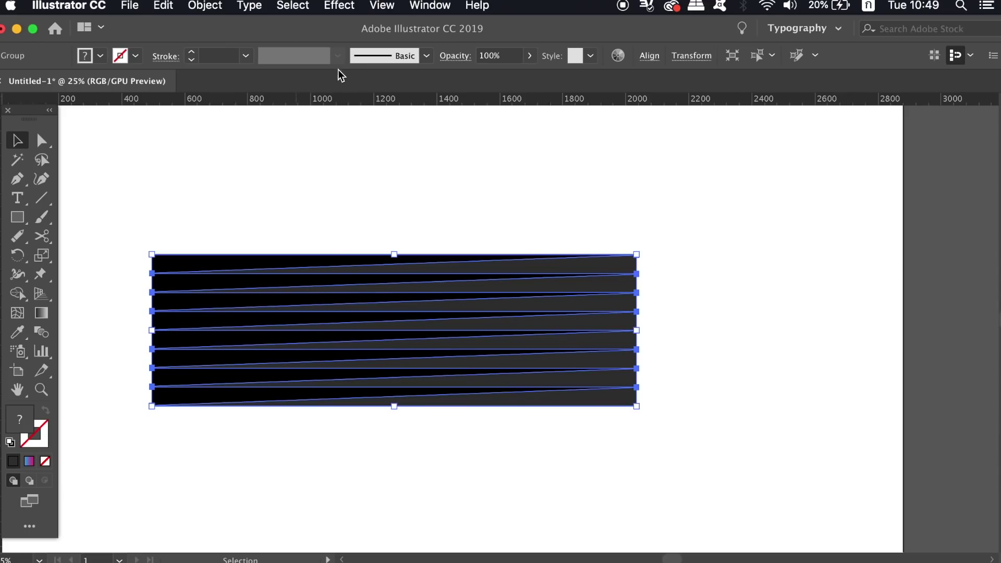
# Step: Save the stripe artwork as a new Pattern Brush, keeping the default options as Pattern Brush 1
pyautogui.click(427, 55)
pyautogui.click(431, 68)
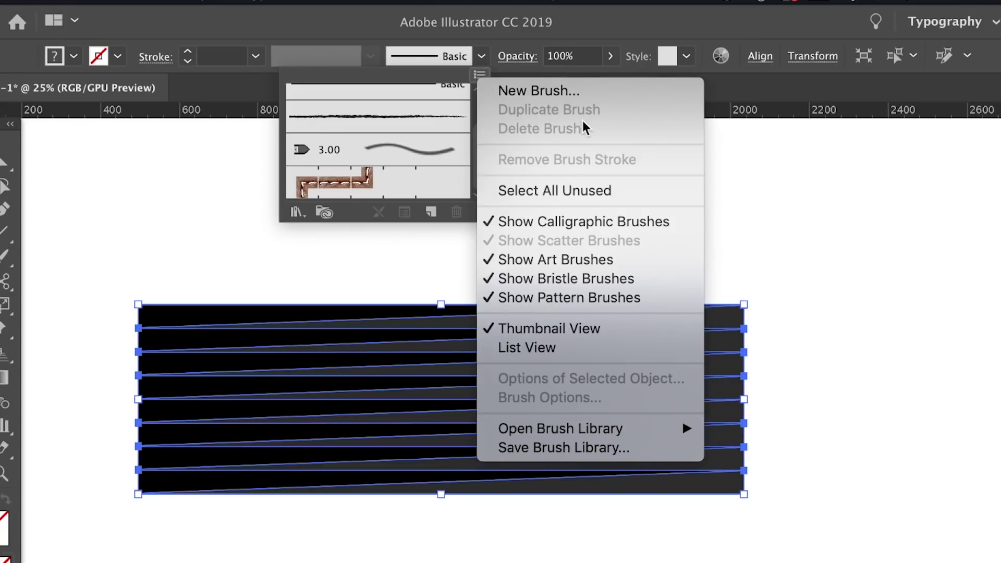
pyautogui.click(596, 95)
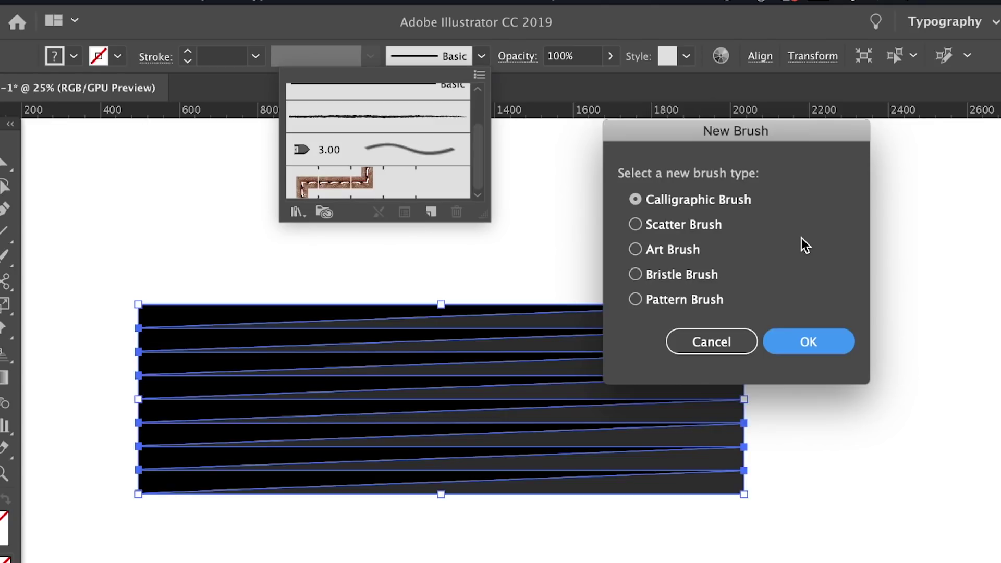
pyautogui.click(698, 299)
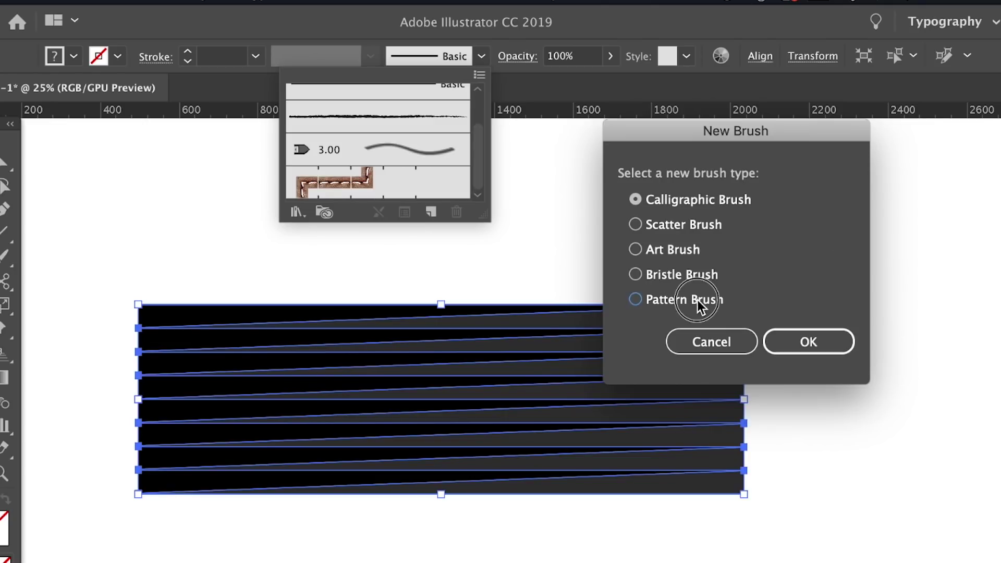
pyautogui.click(840, 342)
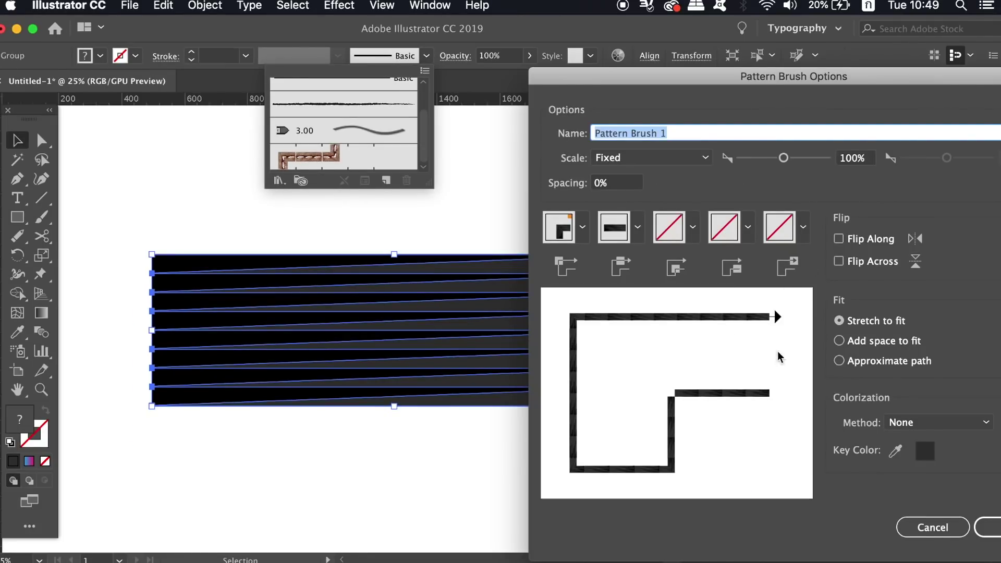
pyautogui.moveTo(878, 76)
pyautogui.mouseDown()
pyautogui.moveTo(678, 104)
pyautogui.moveTo(732, 54)
pyautogui.moveTo(764, 51)
pyautogui.mouseUp()
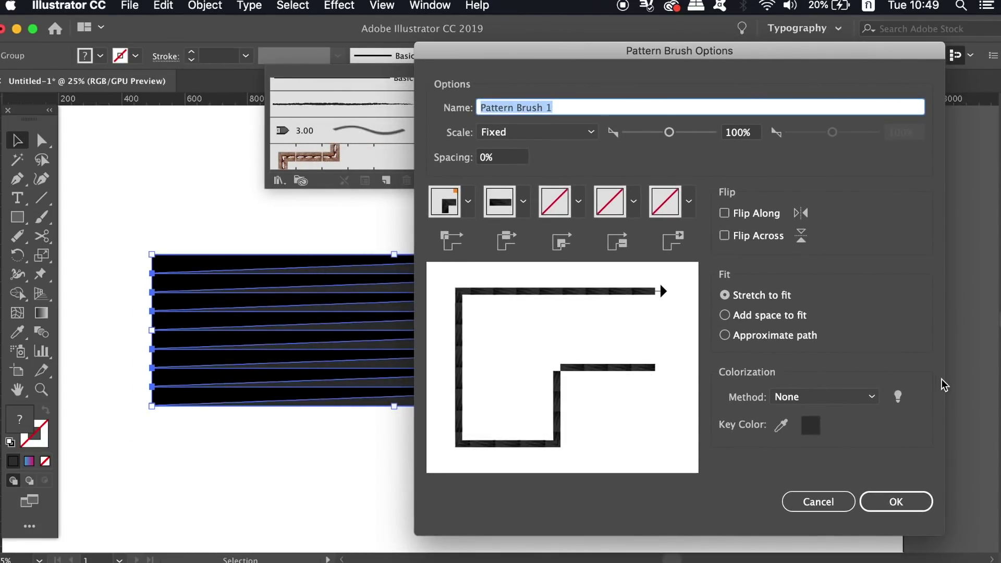
pyautogui.click(896, 502)
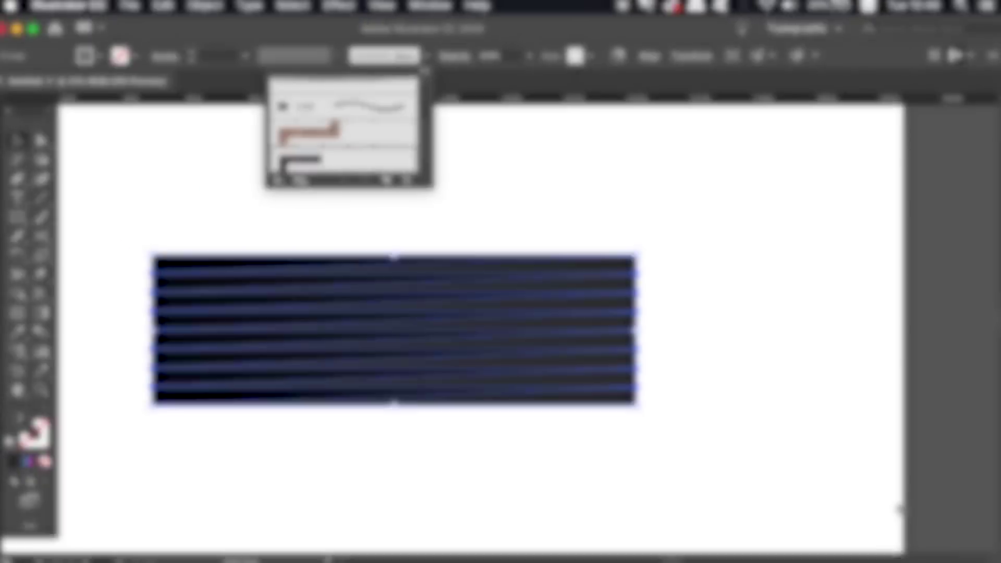
# Step: Draw a perfect circle on the left side of the artboard
pyautogui.click(693, 259)
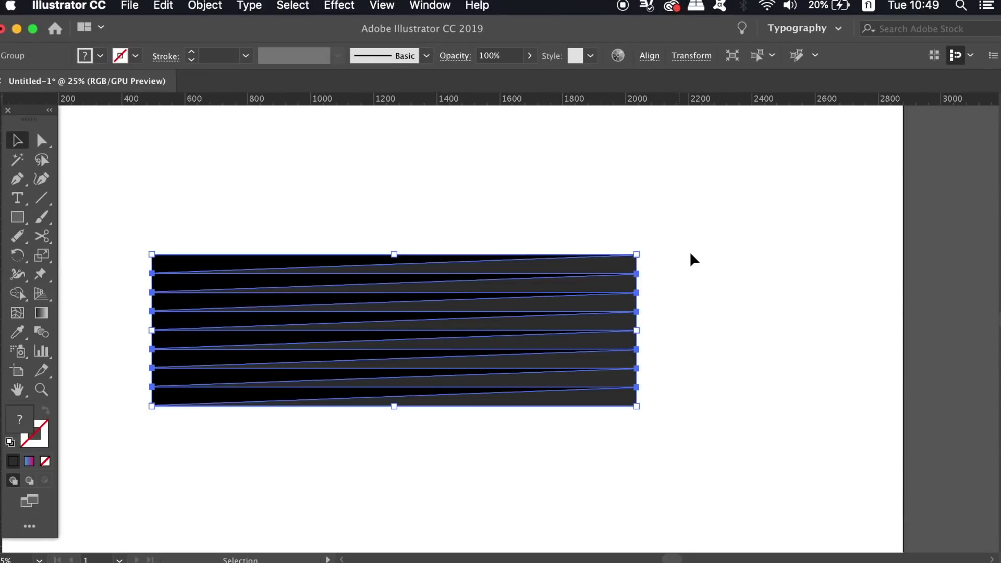
pyautogui.press('super+minus')
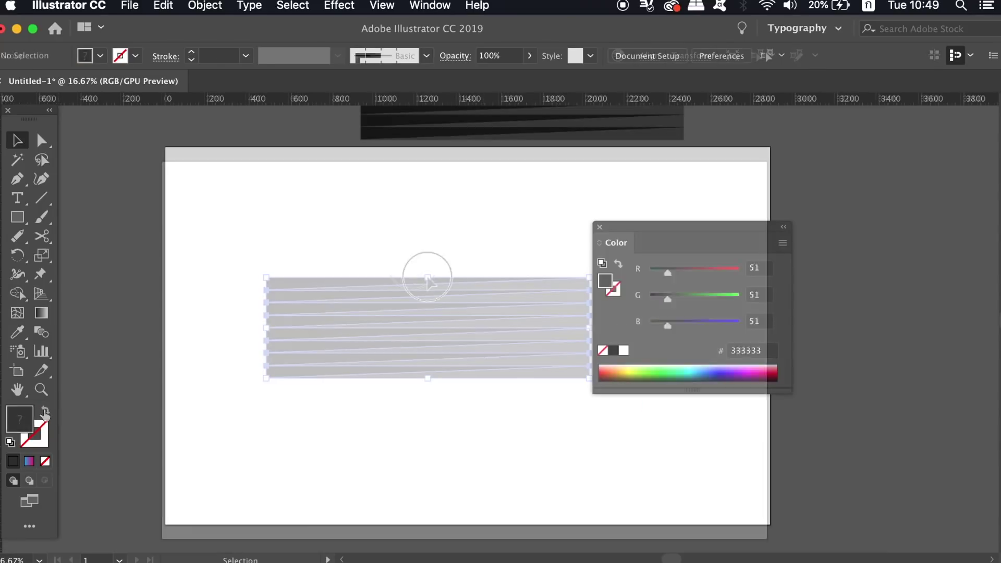
pyautogui.click(600, 228)
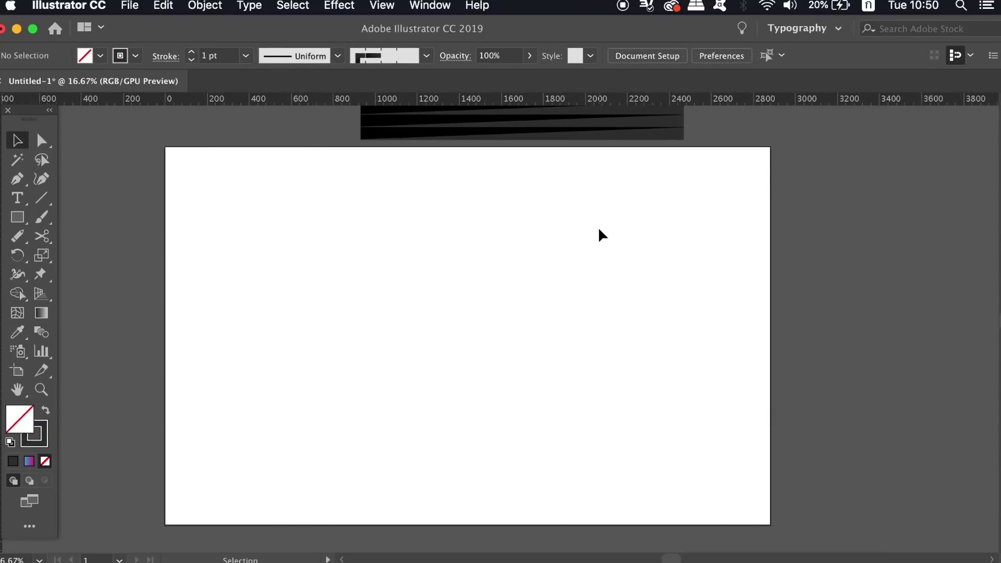
pyautogui.press('l')
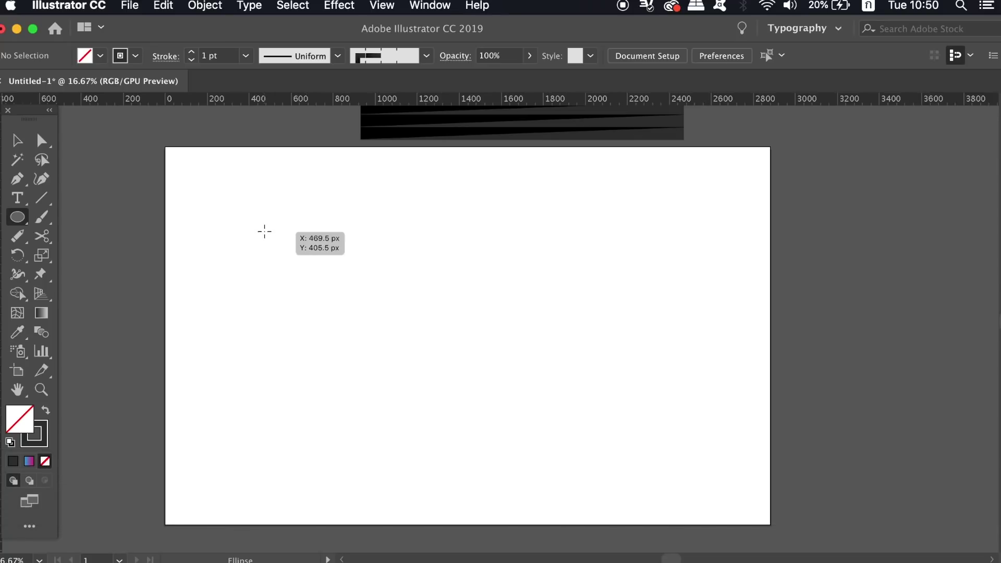
pyautogui.moveTo(255, 230); pyautogui.dragTo(396, 397)
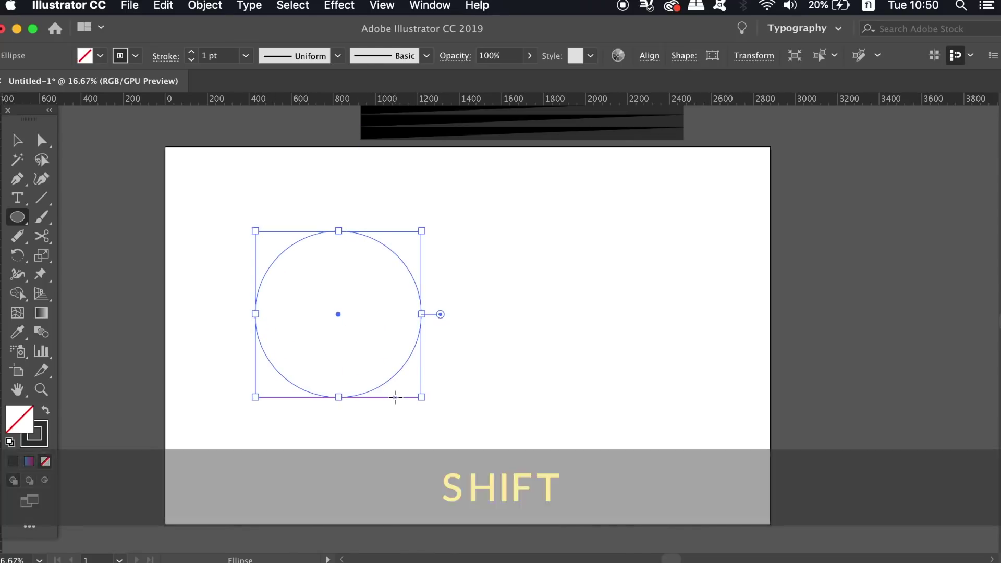
pyautogui.press('v')
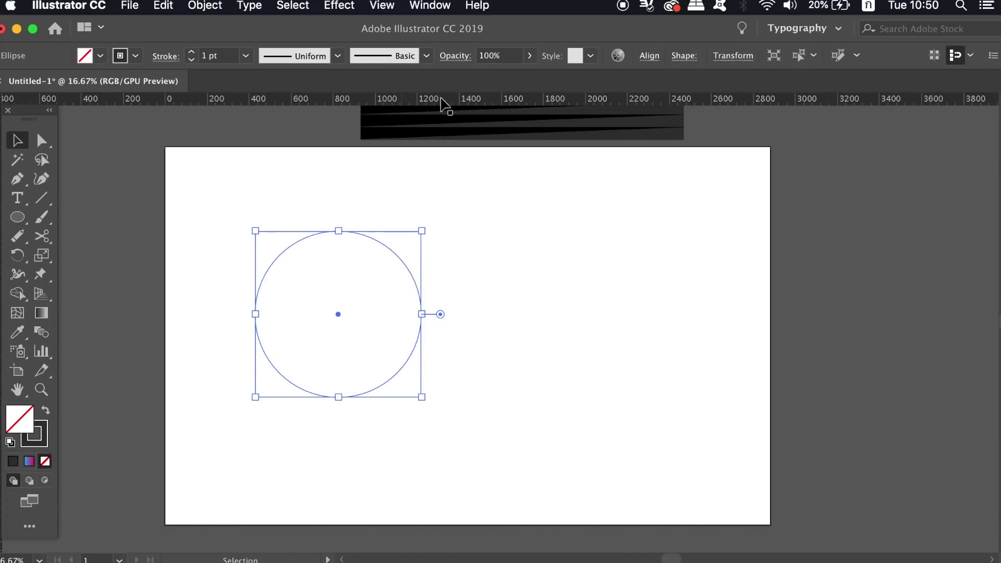
# Step: Stroke the circle with Pattern Brush 1 to form a ringed disc, then shrink it slightly
pyautogui.click(428, 56)
pyautogui.click(353, 165)
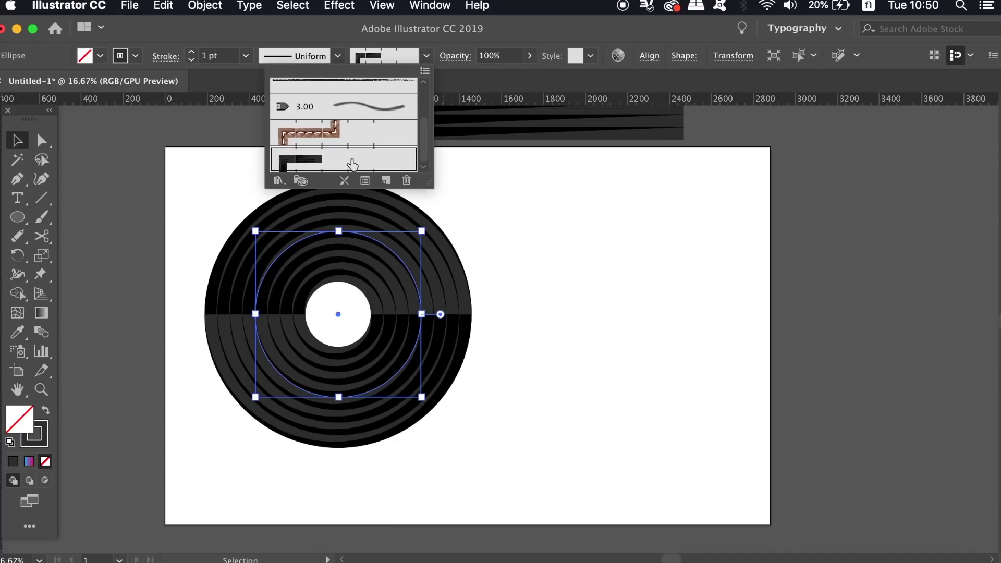
pyautogui.click(519, 262)
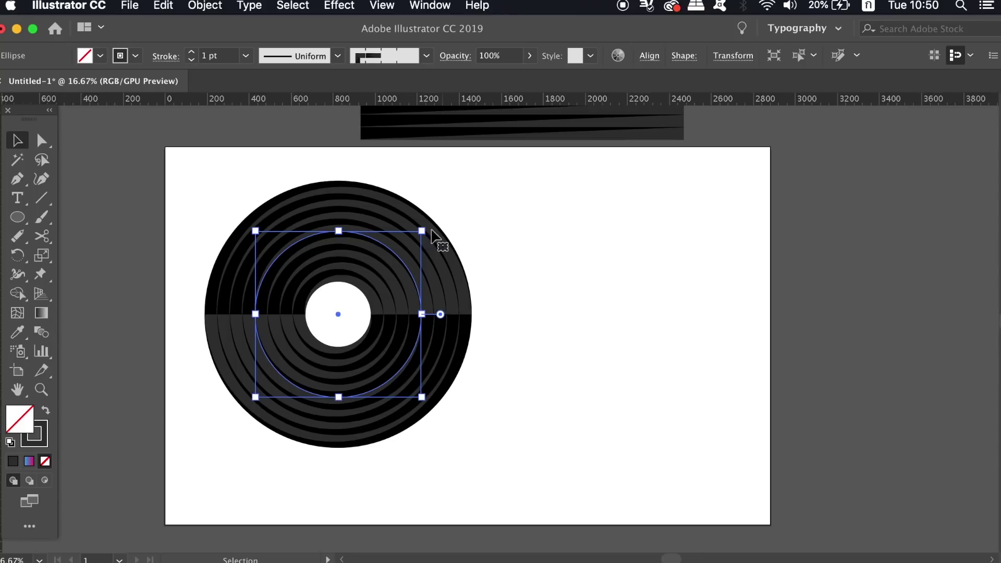
pyautogui.moveTo(422, 230); pyautogui.dragTo(394, 252)
# Step: Scale the circle path inward until the centre hole nearly closes
pyautogui.press('super+shift+a')
pyautogui.press('super+equal')
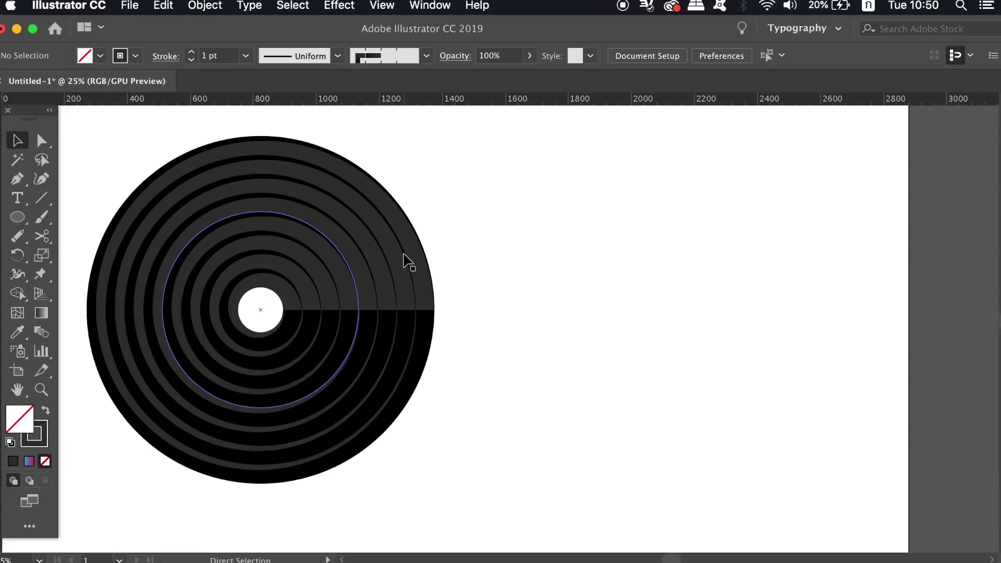
pyautogui.click(403, 254)
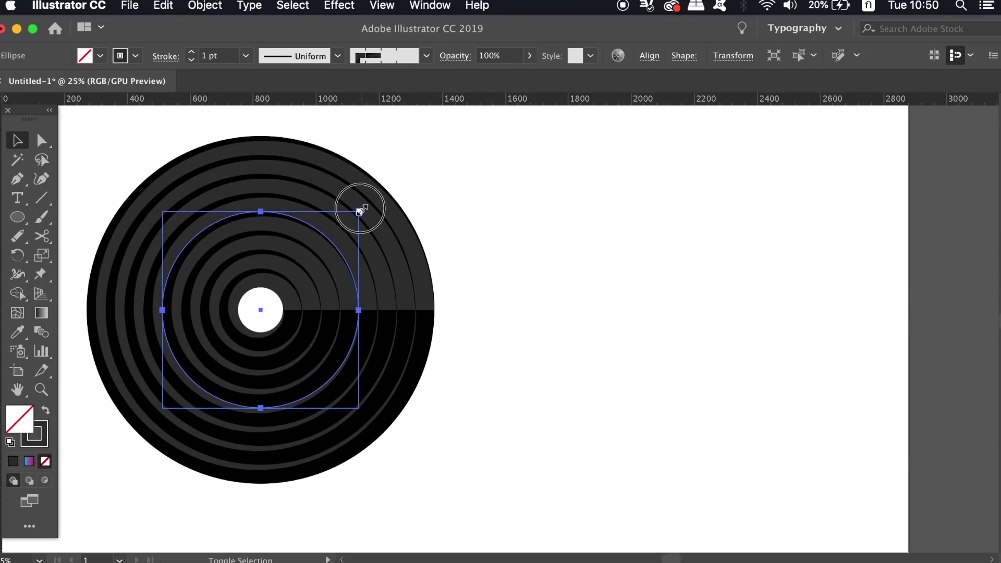
pyautogui.moveTo(360, 212); pyautogui.dragTo(338, 232)
pyautogui.click(504, 204)
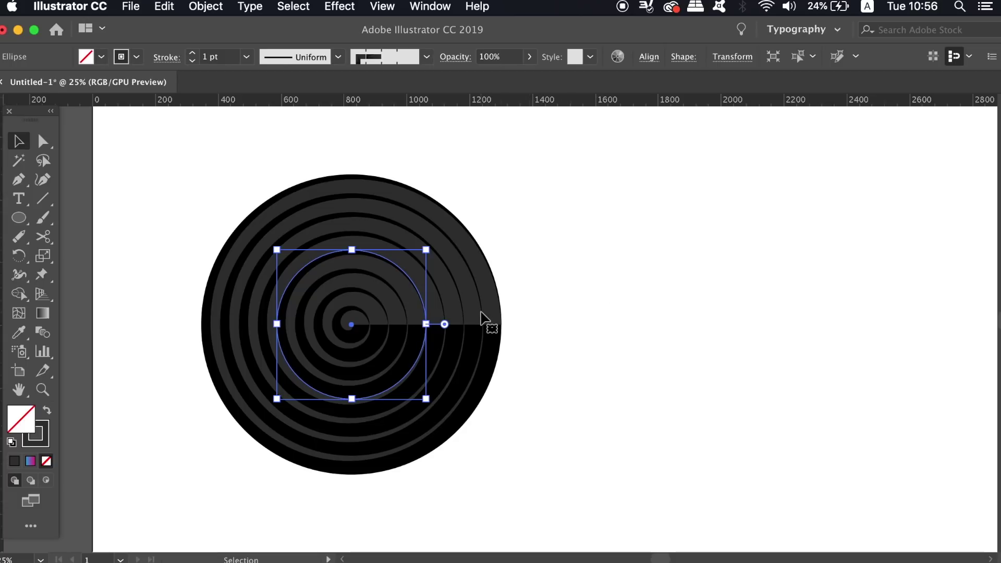
# Step: Cut the circle path with Scissors at its right and top anchors
pyautogui.press('c')
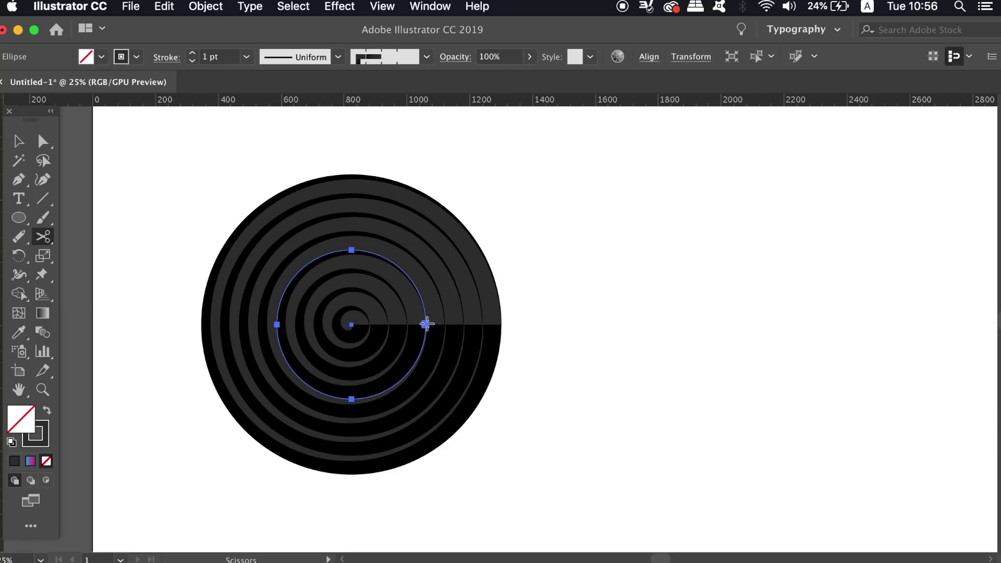
pyautogui.click(427, 324)
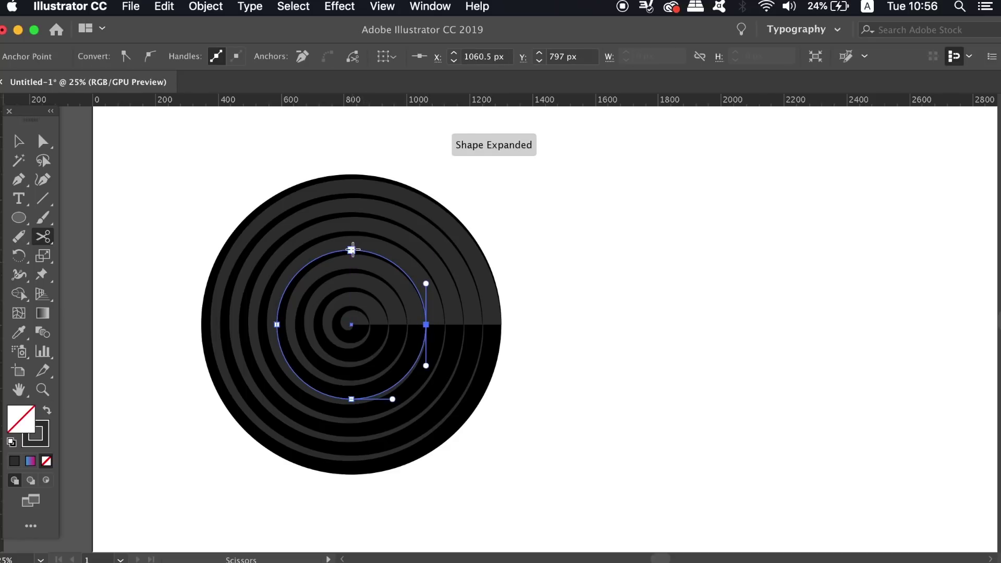
pyautogui.click(352, 250)
pyautogui.press('v')
pyautogui.click(704, 213)
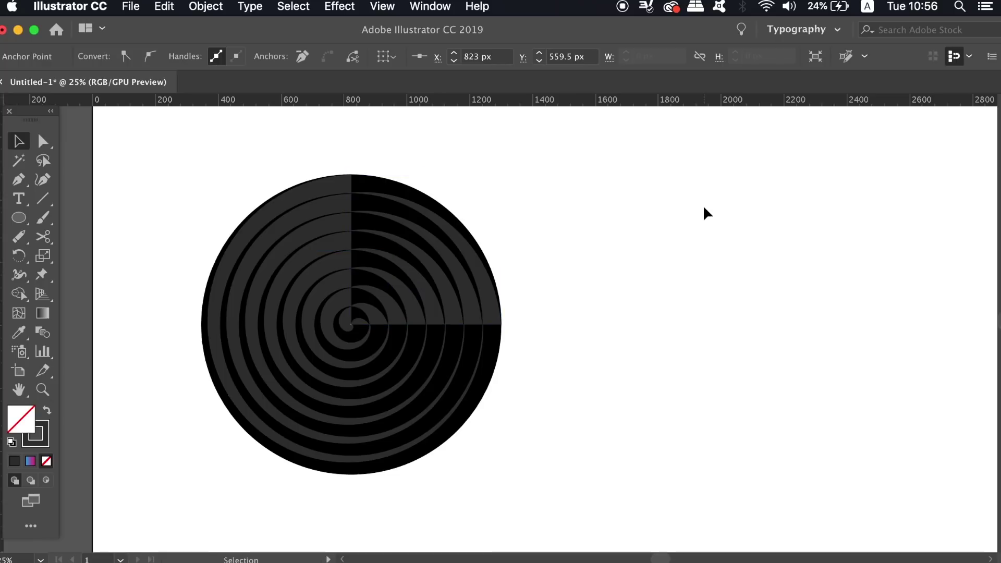
# Step: Reflect the top-right quarter arc horizontally
pyautogui.click(453, 268)
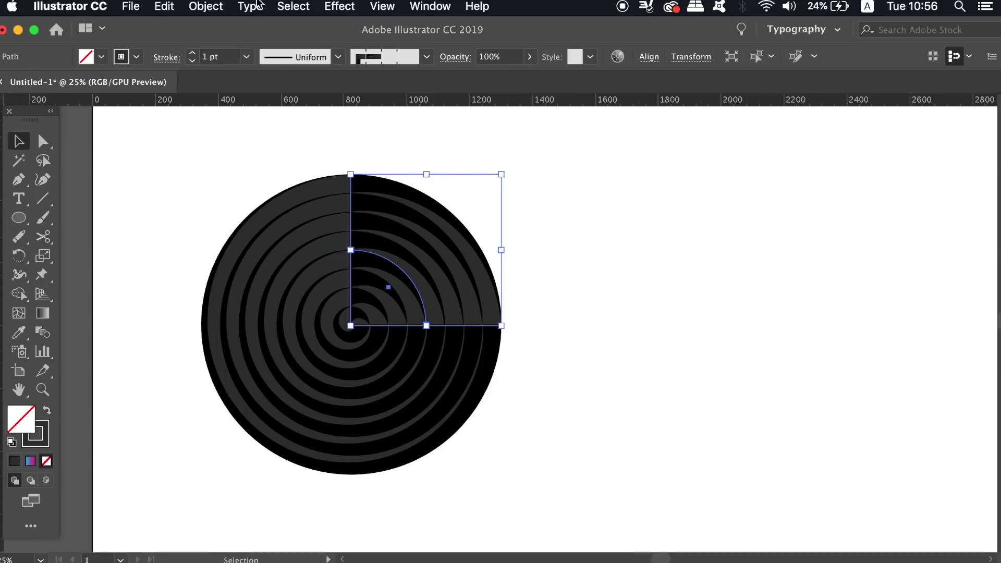
pyautogui.click(212, 7)
pyautogui.moveTo(266, 26)
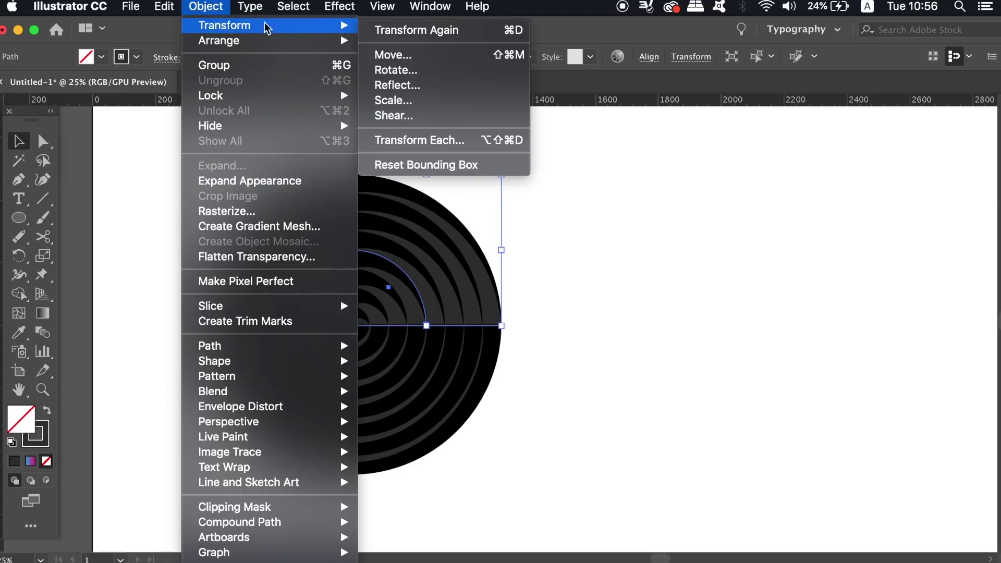
pyautogui.click(450, 94)
pyautogui.click(967, 392)
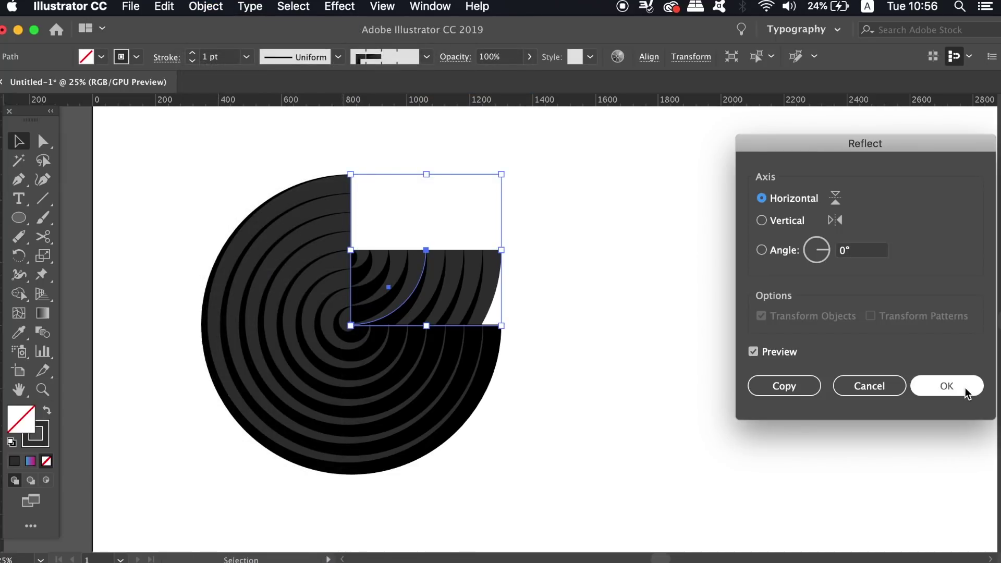
# Step: Rotate the reflected arc 90° so the rings wind into a spiral
pyautogui.click(206, 7)
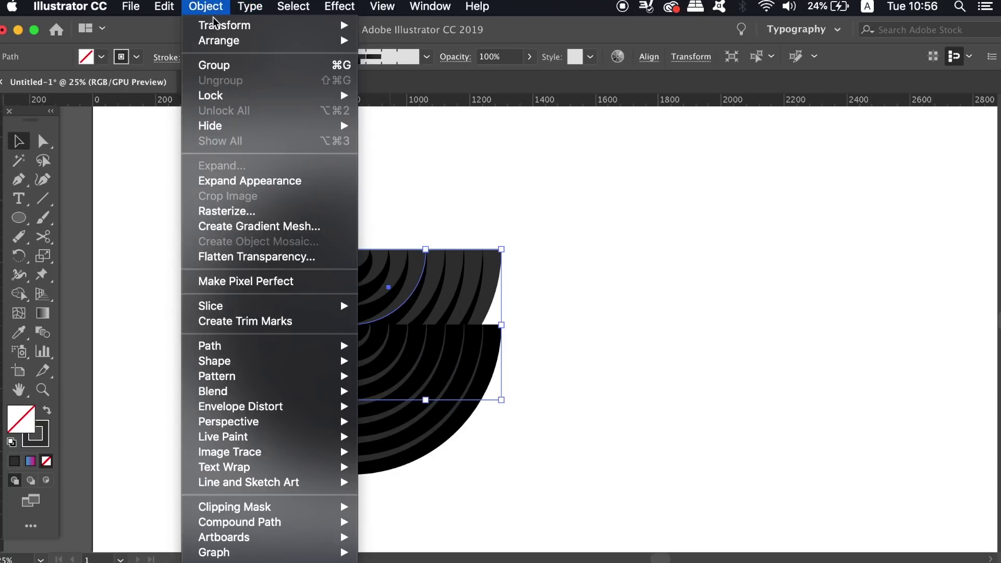
pyautogui.moveTo(225, 27)
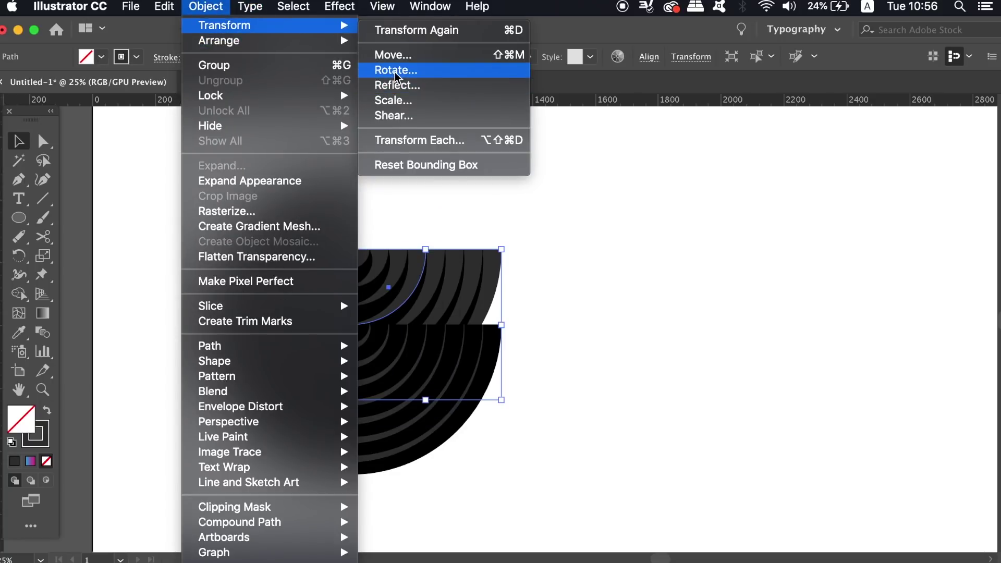
pyautogui.click(396, 70)
pyautogui.click(970, 363)
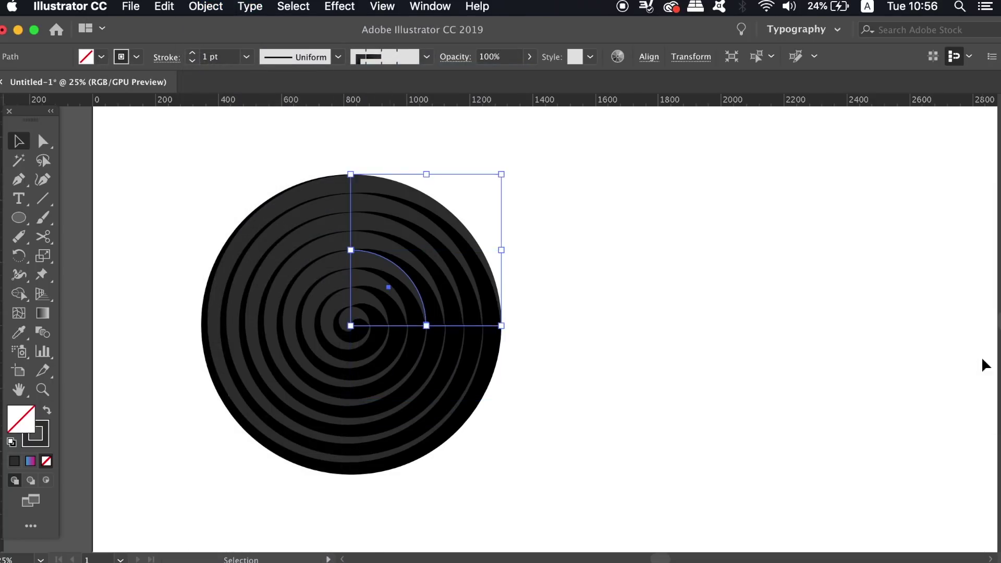
pyautogui.click(726, 308)
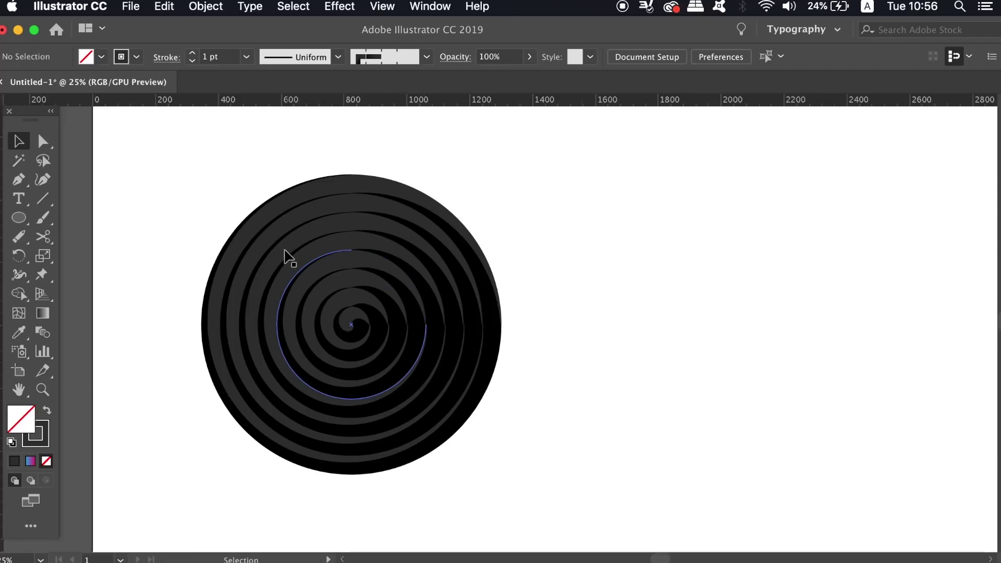
# Step: Rotate the whole spiral by 90° so its rings wind as one continuous spiral
pyautogui.moveTo(552, 208); pyautogui.dragTo(269, 414)
pyautogui.click(205, 6)
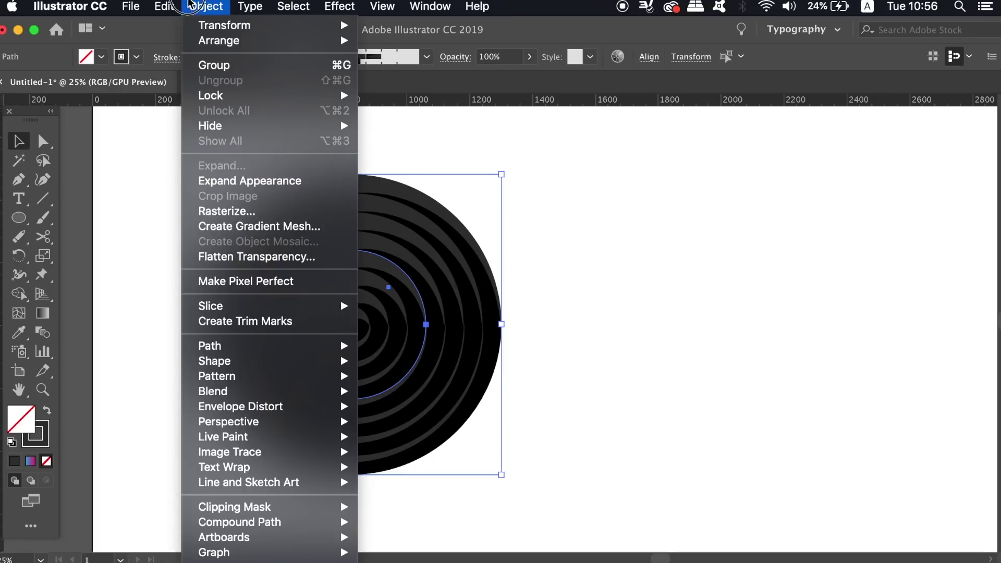
pyautogui.moveTo(292, 25)
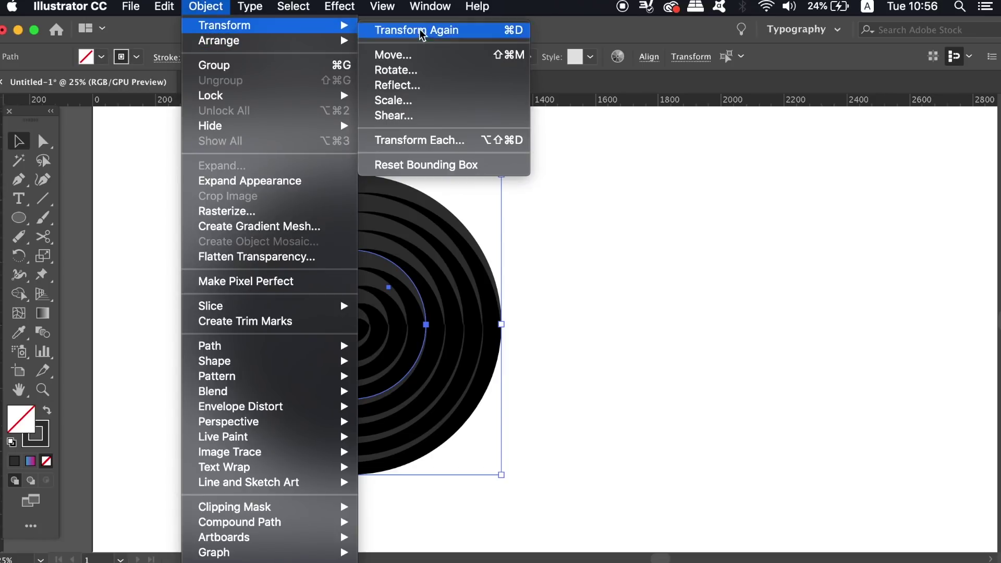
pyautogui.click(430, 71)
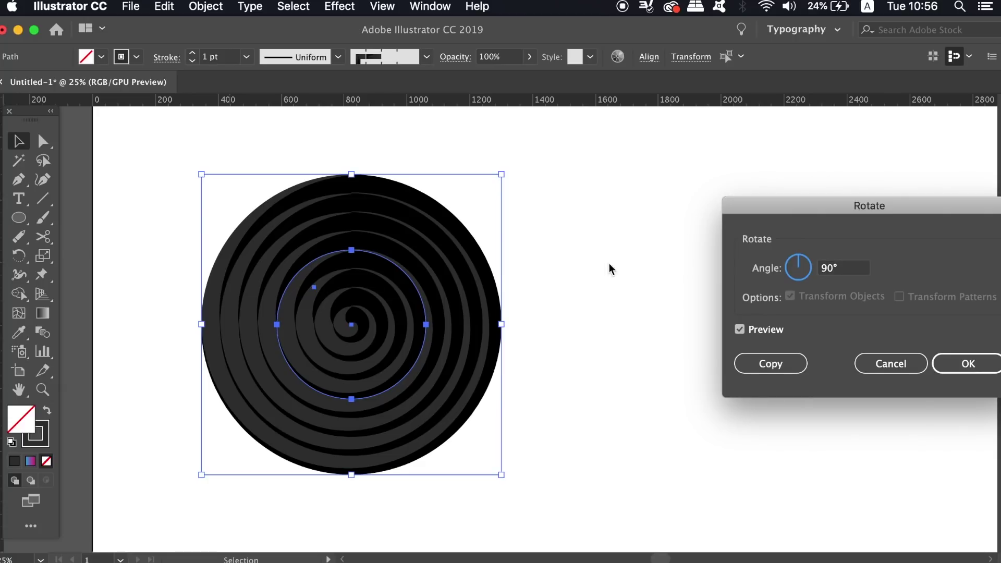
pyautogui.click(965, 363)
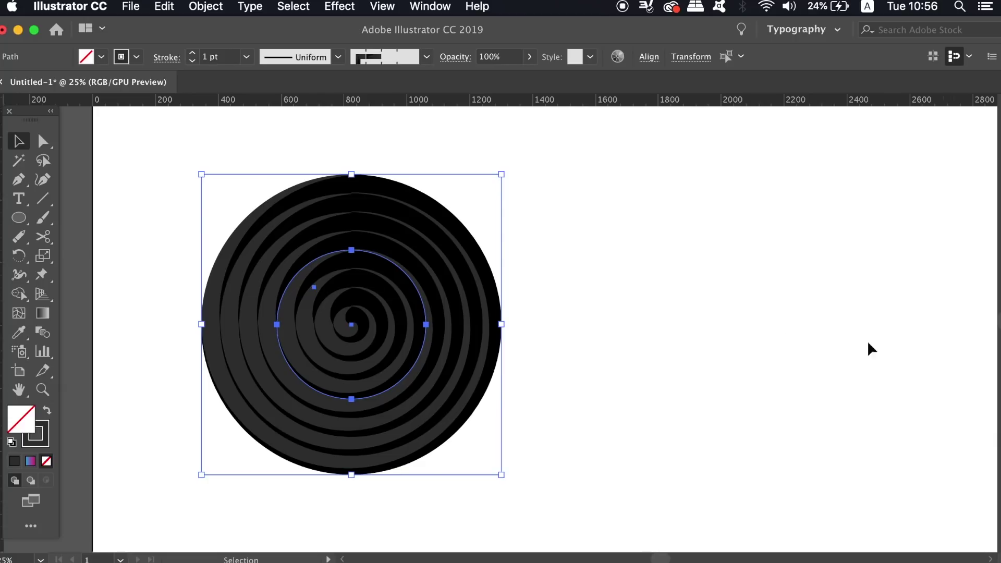
pyautogui.click(626, 313)
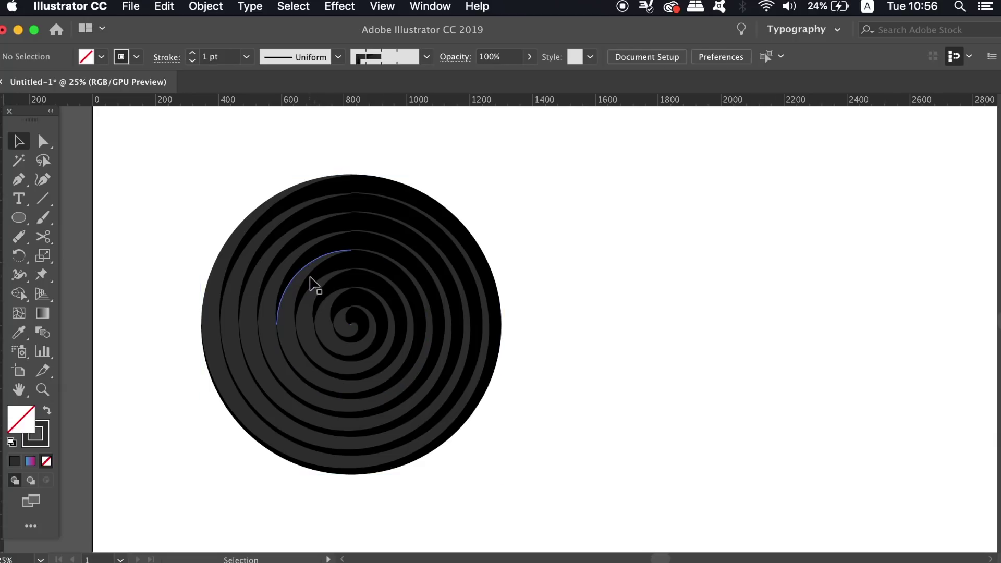
# Step: Alt-drag a copy of the spiral to the right and nudge it two steps further right
pyautogui.moveTo(600, 193); pyautogui.dragTo(268, 442)
pyautogui.press('alt')
pyautogui.moveTo(346, 397); pyautogui.dragTo(465, 391)
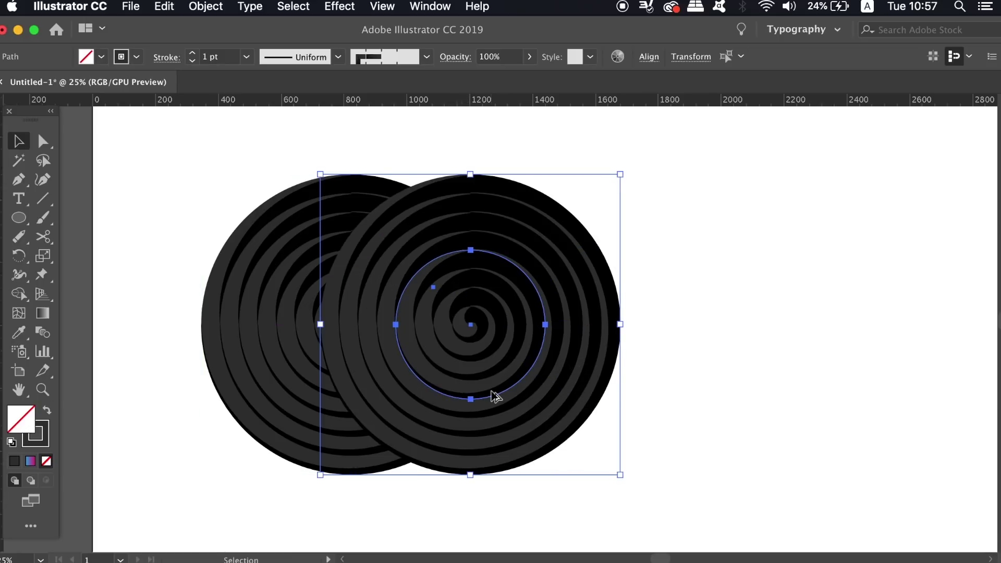
pyautogui.press('Right')
pyautogui.press('Right')
pyautogui.press('Right')
pyautogui.press('Right')
pyautogui.press('Right')
pyautogui.press('Right')
pyautogui.press('Right')
pyautogui.press('Right')
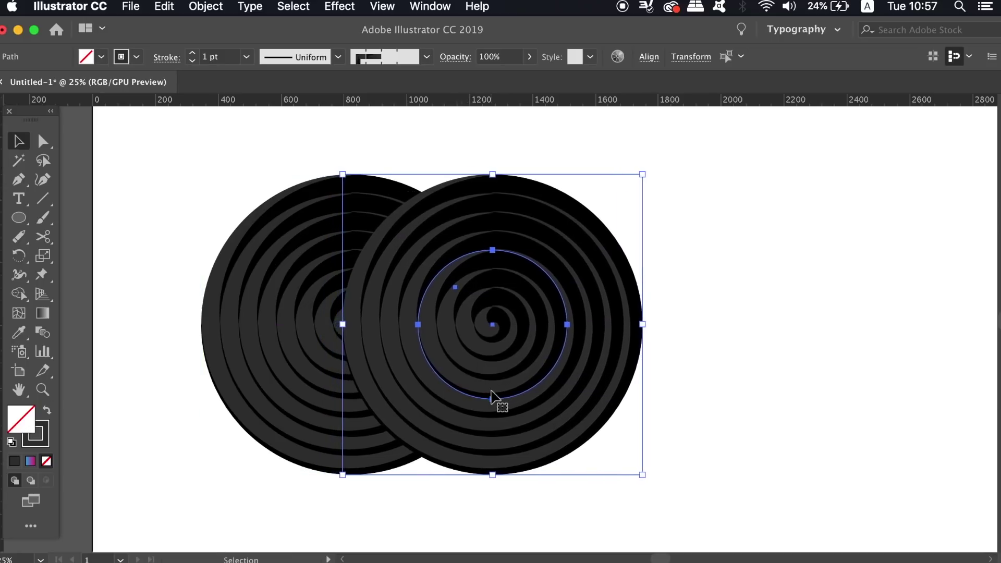
pyautogui.press('Right')
pyautogui.press('Right')
pyautogui.click(793, 295)
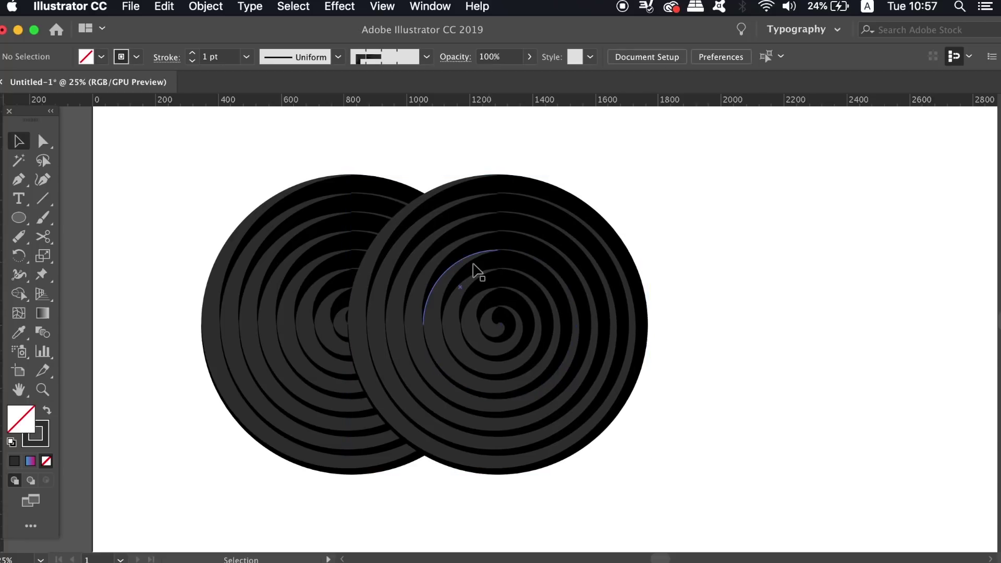
# Step: Rotate the left spiral 180° so its rings join into the right spiral
pyautogui.click(307, 313)
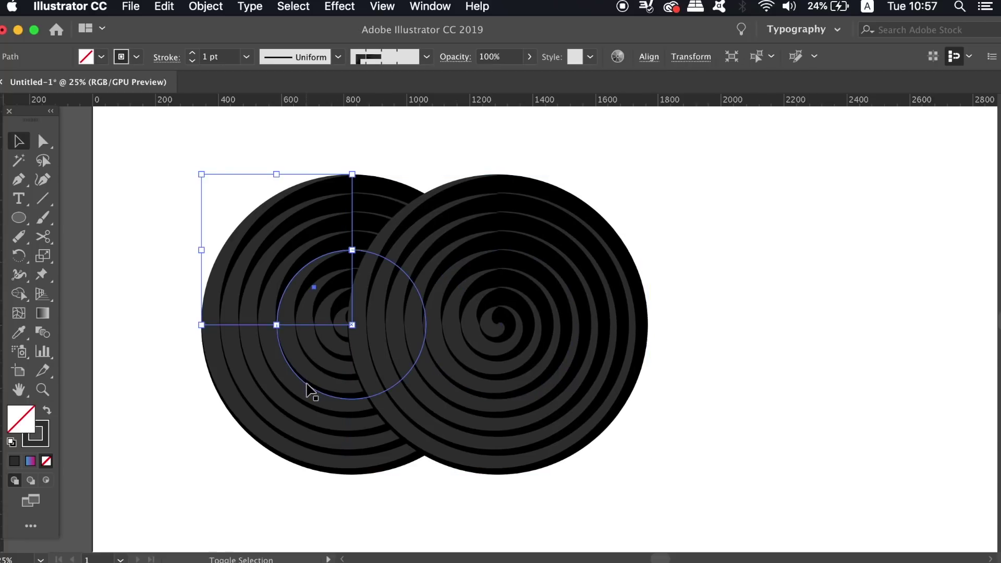
pyautogui.keyDown('shift'); pyautogui.click(308, 391); pyautogui.keyUp('shift')
pyautogui.click(226, 5)
pyautogui.moveTo(224, 25)
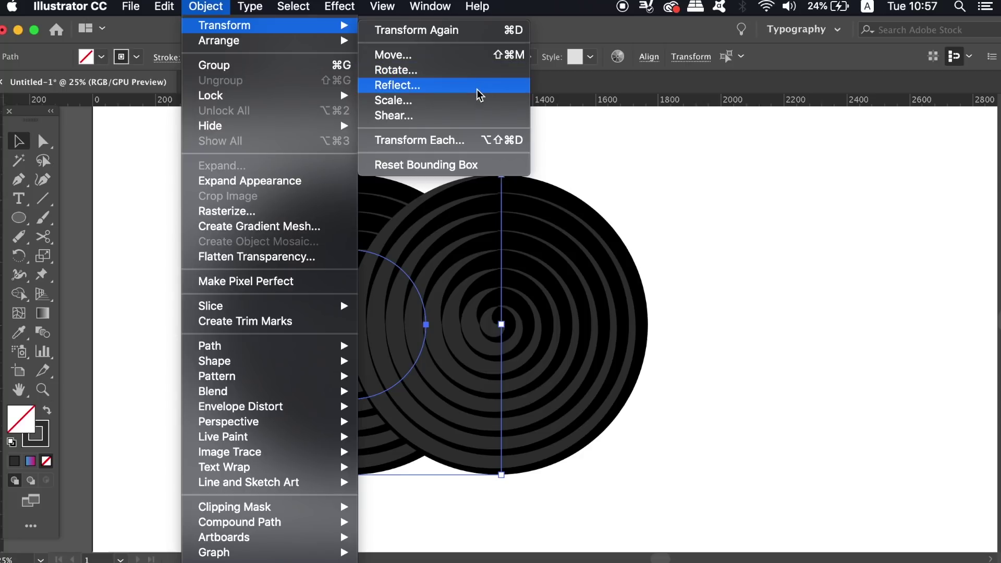
pyautogui.click(395, 70)
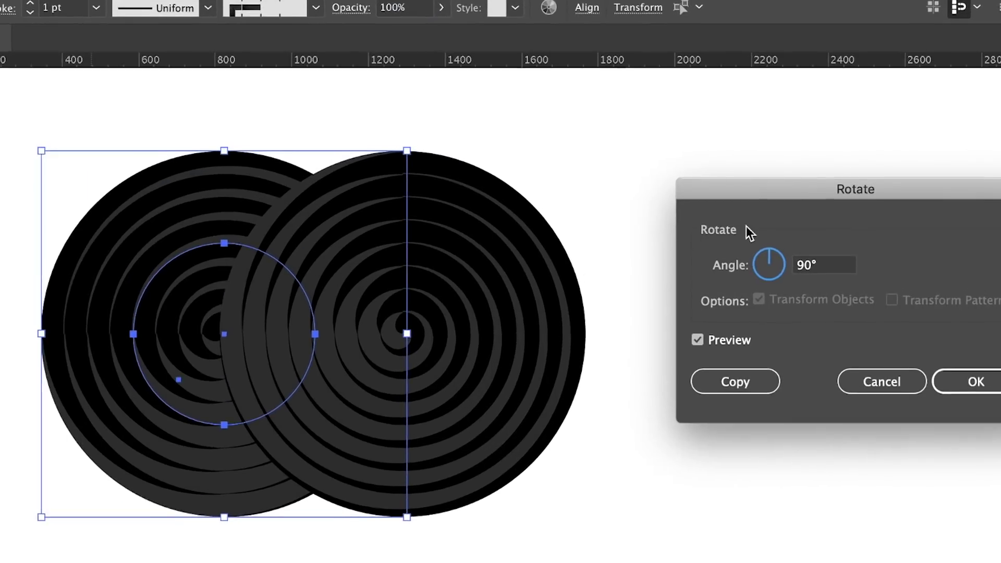
pyautogui.write('180')
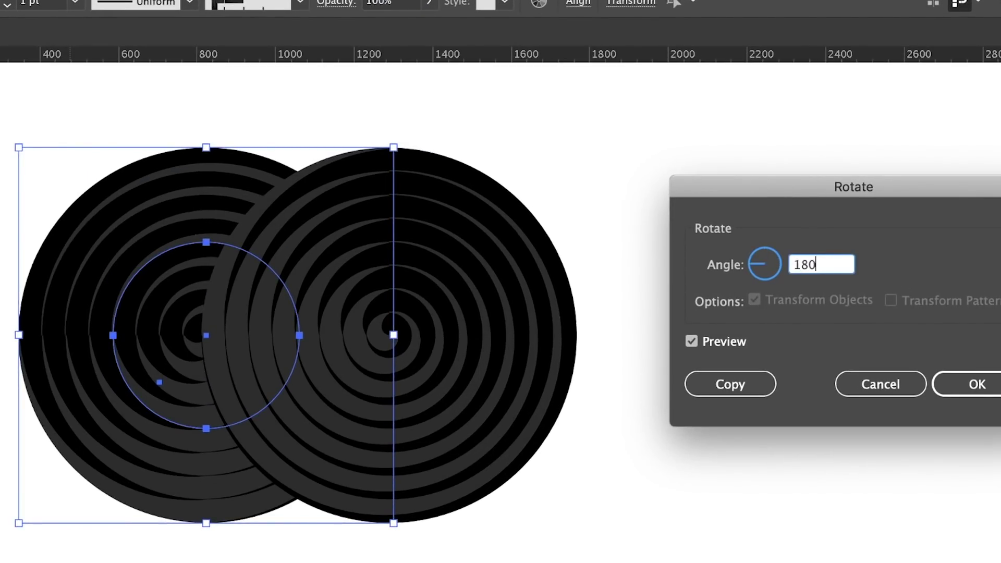
pyautogui.press('Return')
pyautogui.click(722, 296)
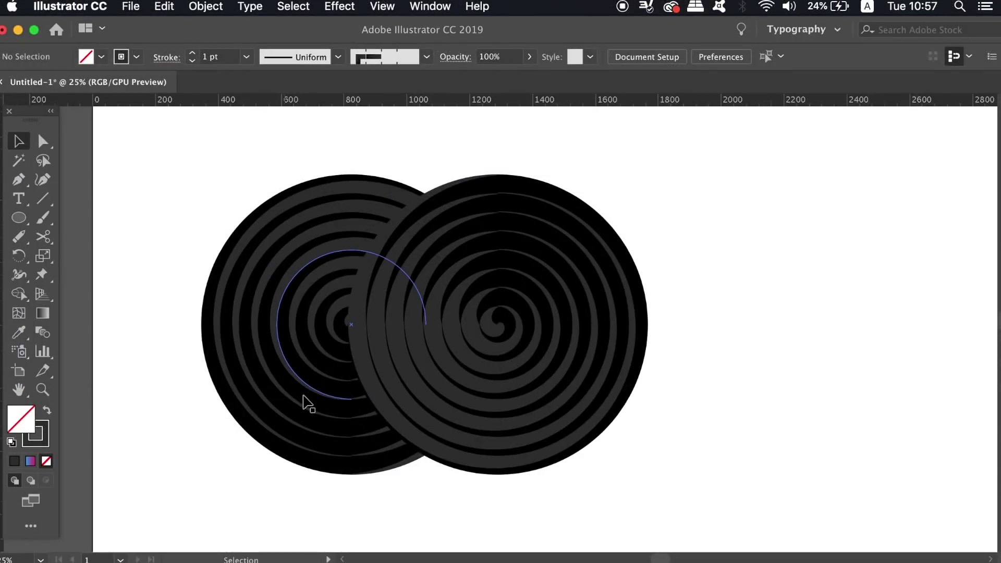
# Step: Bring the left spiral to the front with Object > Arrange > Bring to Front
pyautogui.click(337, 400)
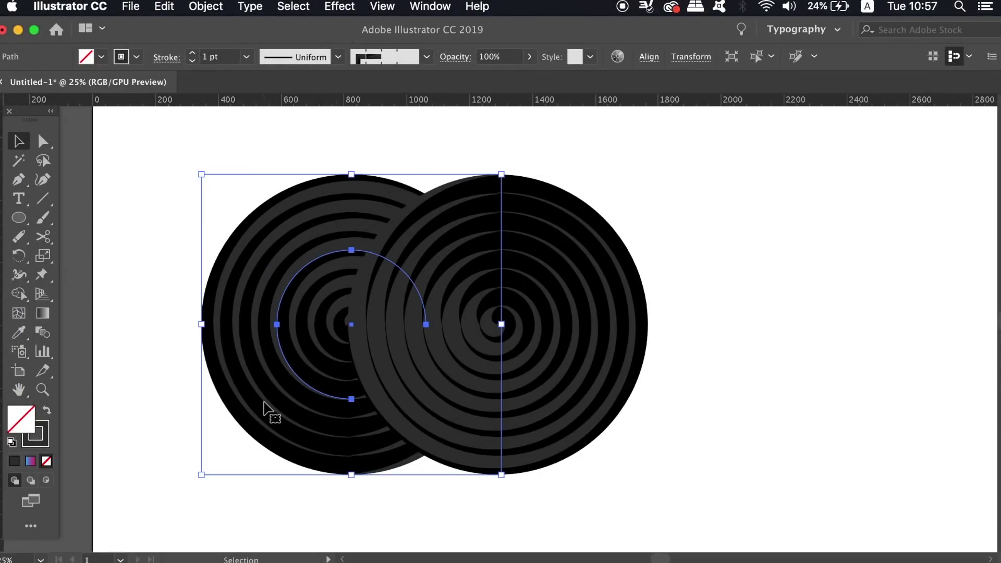
pyautogui.click(248, 5)
pyautogui.moveTo(217, 6)
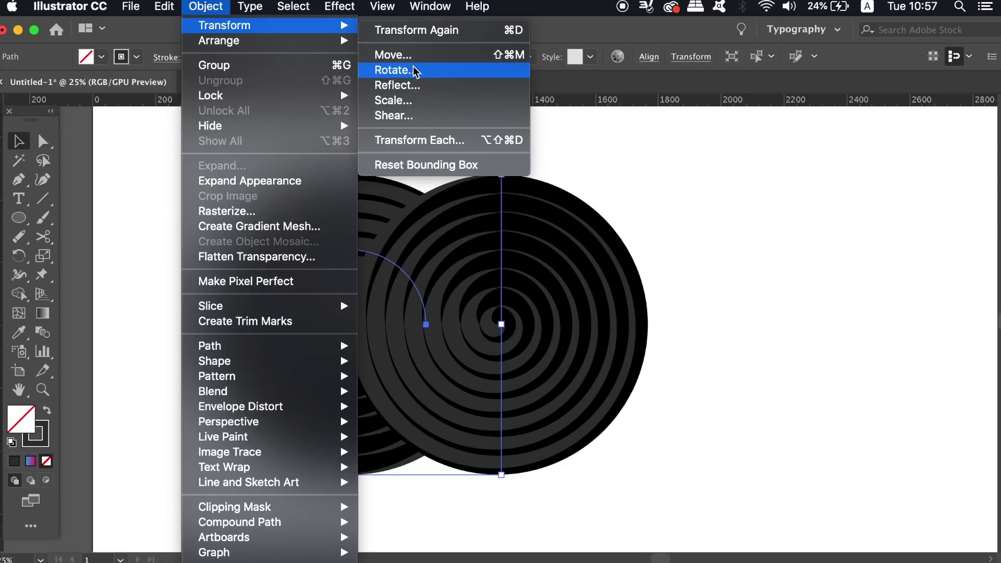
pyautogui.moveTo(219, 47)
pyautogui.click(412, 42)
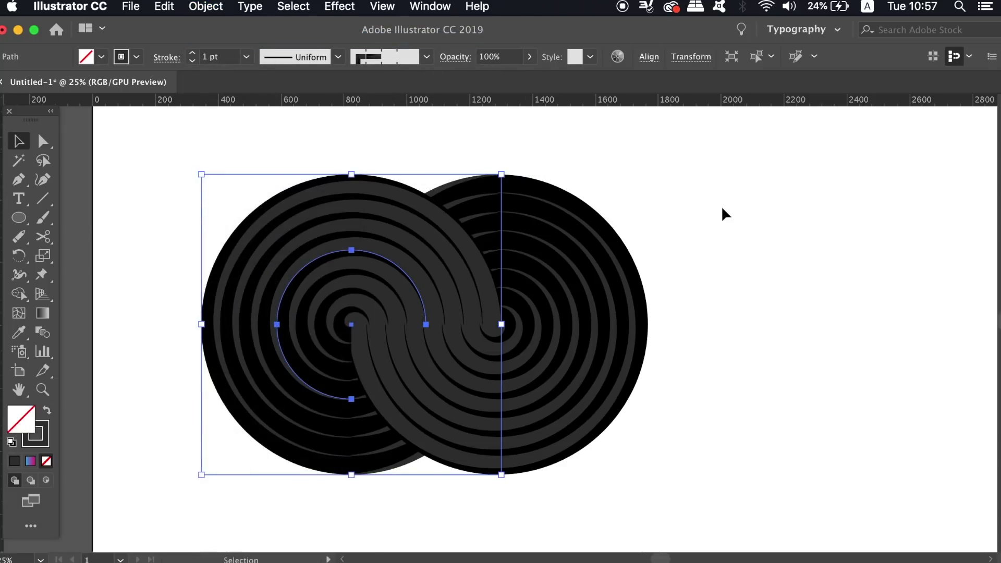
pyautogui.click(749, 217)
# Step: Nudge the right spiral one step right to join the pair, undoing a distorted resize
pyautogui.press('super+0')
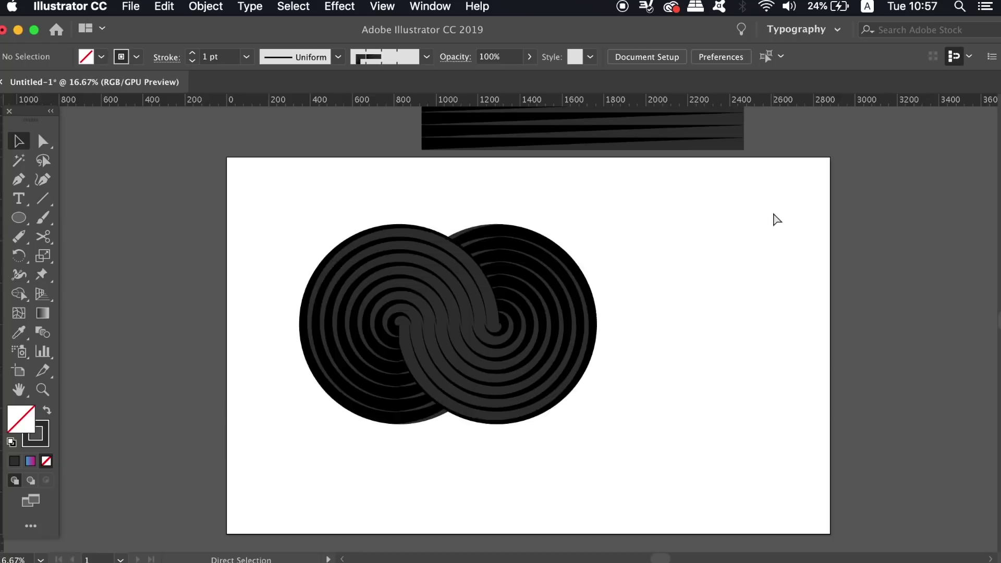
pyautogui.press('super+equal')
pyautogui.press('super+equal')
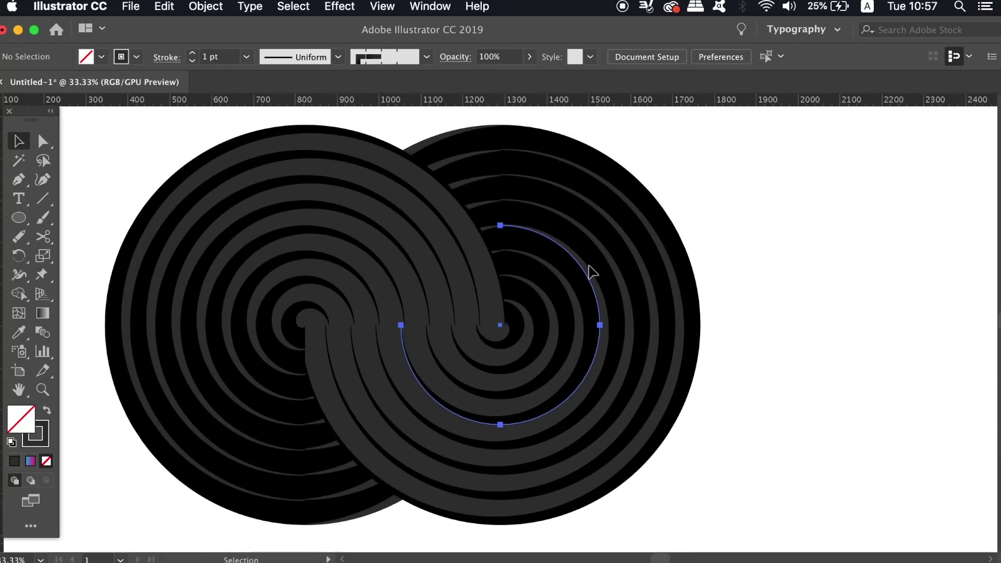
pyautogui.click(592, 271)
pyautogui.press('Right')
pyautogui.press('Right')
pyautogui.press('Right')
pyautogui.press('Right')
pyautogui.press('Right')
pyautogui.press('Right')
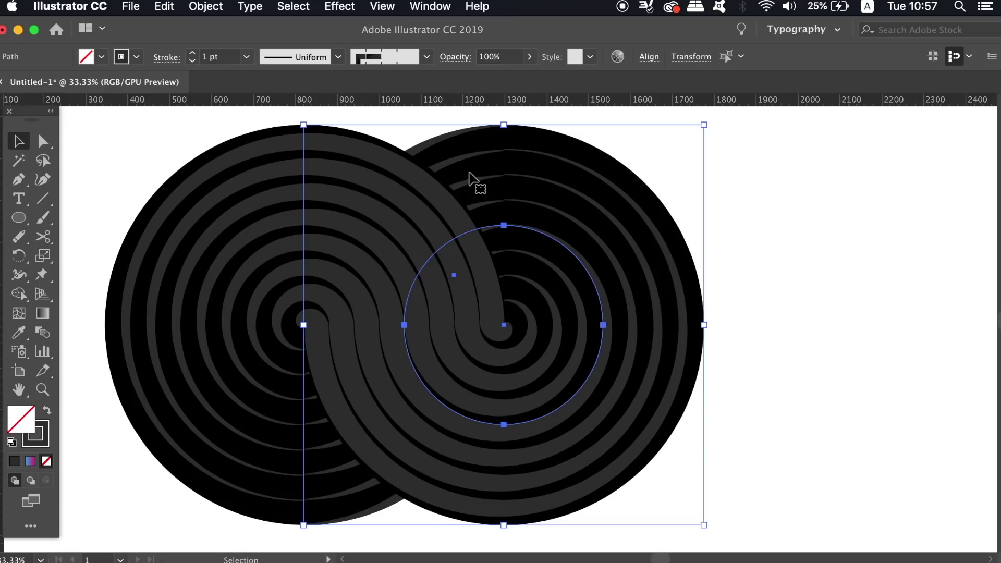
pyautogui.click(757, 232)
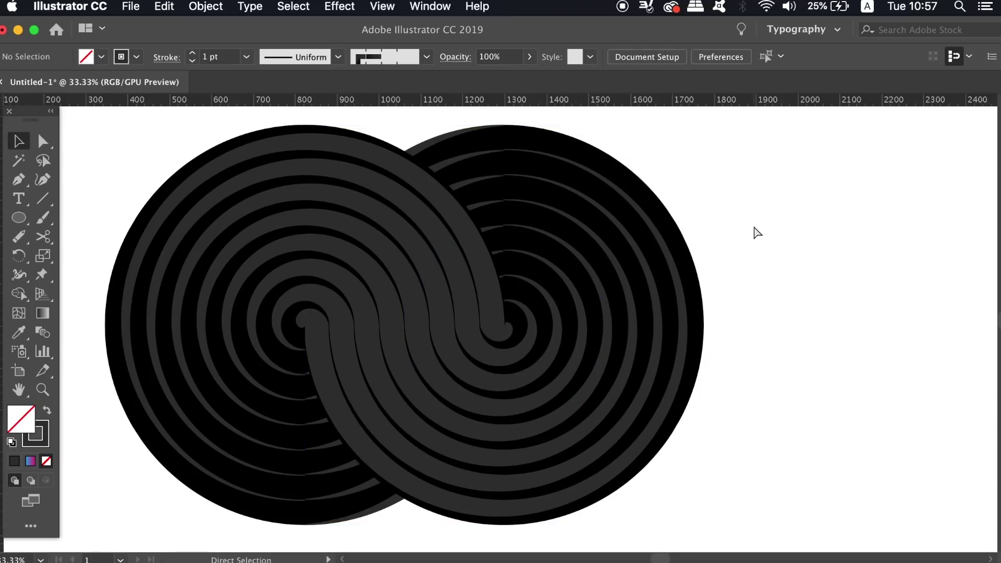
pyautogui.press('super+minus')
pyautogui.press('super+minus')
pyautogui.press('super+minus')
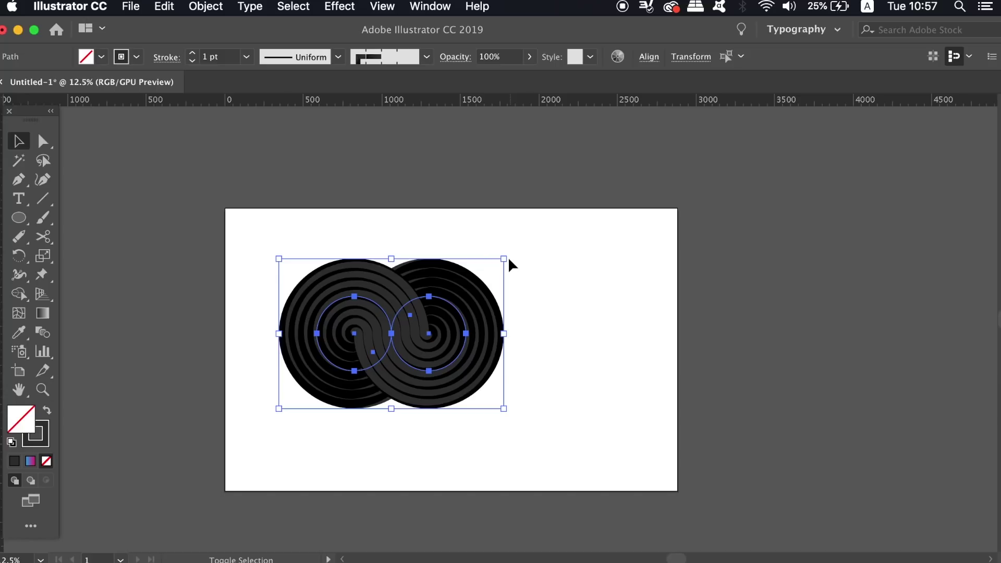
pyautogui.moveTo(507, 260); pyautogui.dragTo(487, 286)
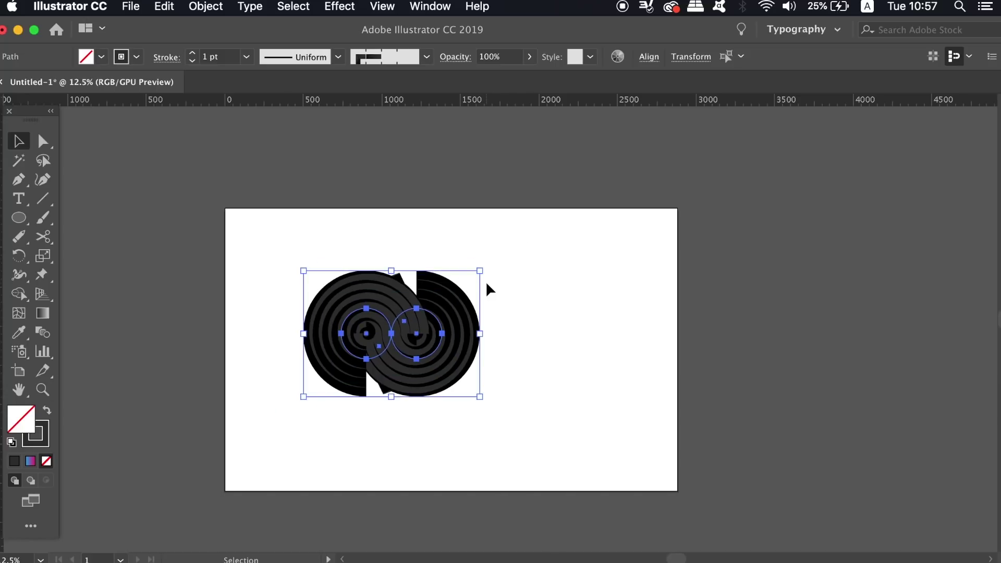
pyautogui.press('super+z')
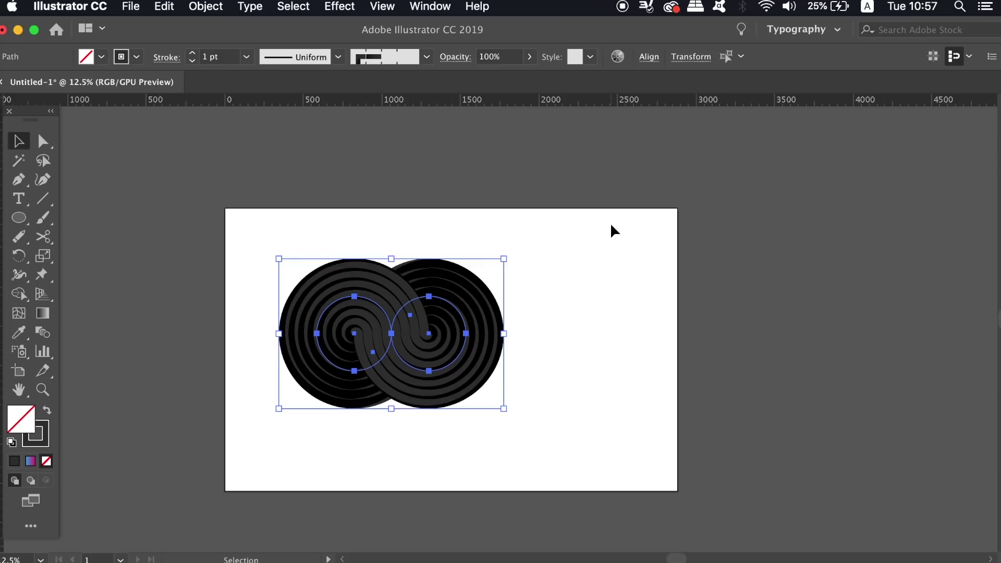
# Step: Expand the spirals into plain shapes with Object > Expand Appearance
pyautogui.click(211, 6)
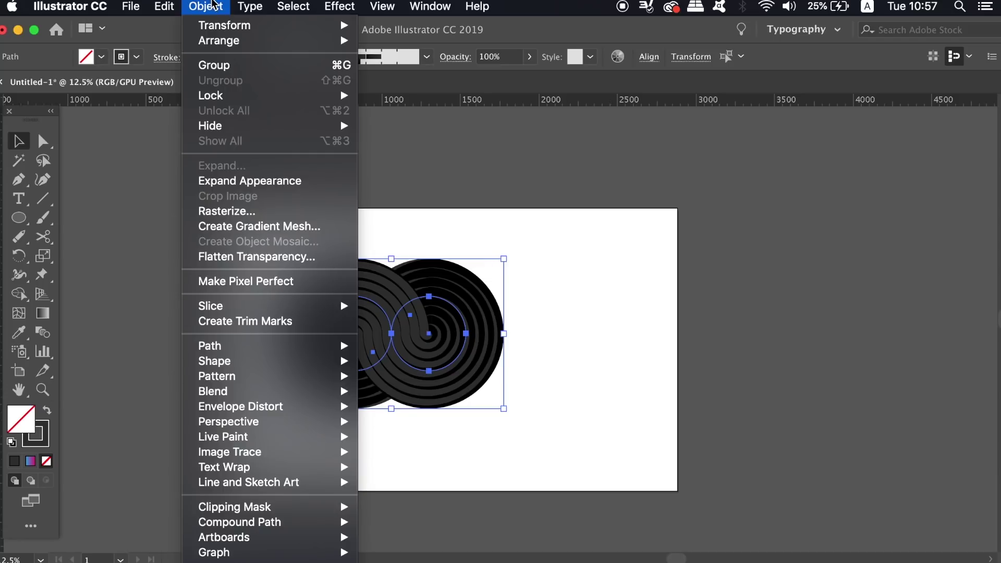
pyautogui.click(249, 181)
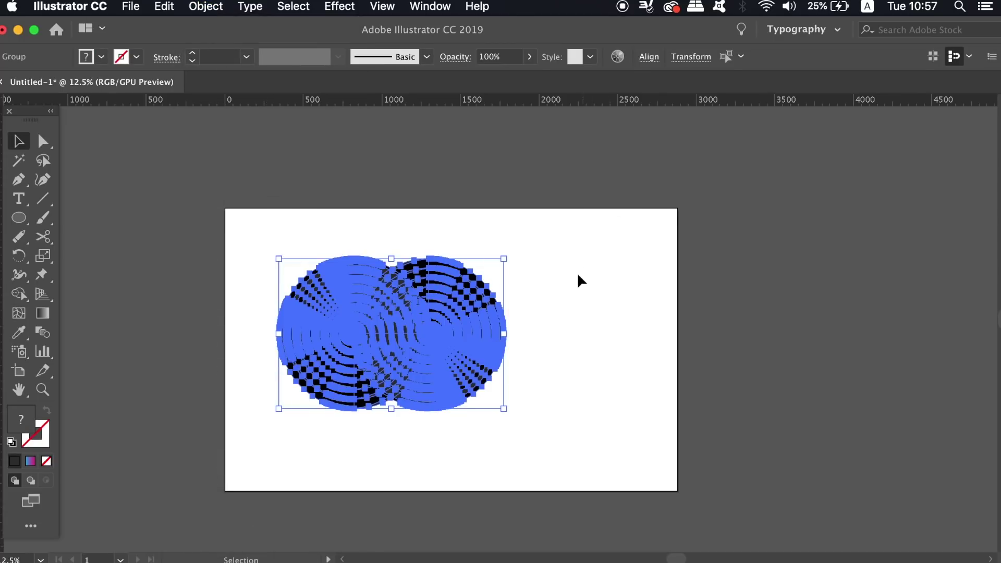
pyautogui.click(575, 303)
# Step: Move the expanded spiral group off the artboard to the right and copy it
pyautogui.click(312, 279)
pyautogui.moveTo(452, 375); pyautogui.dragTo(881, 328)
pyautogui.press('super+c')
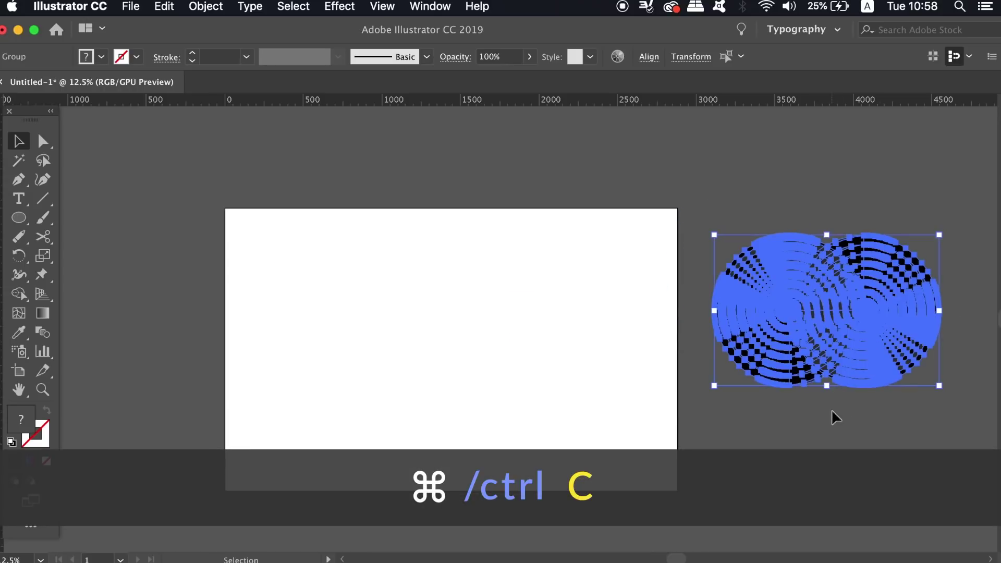
pyautogui.click(307, 370)
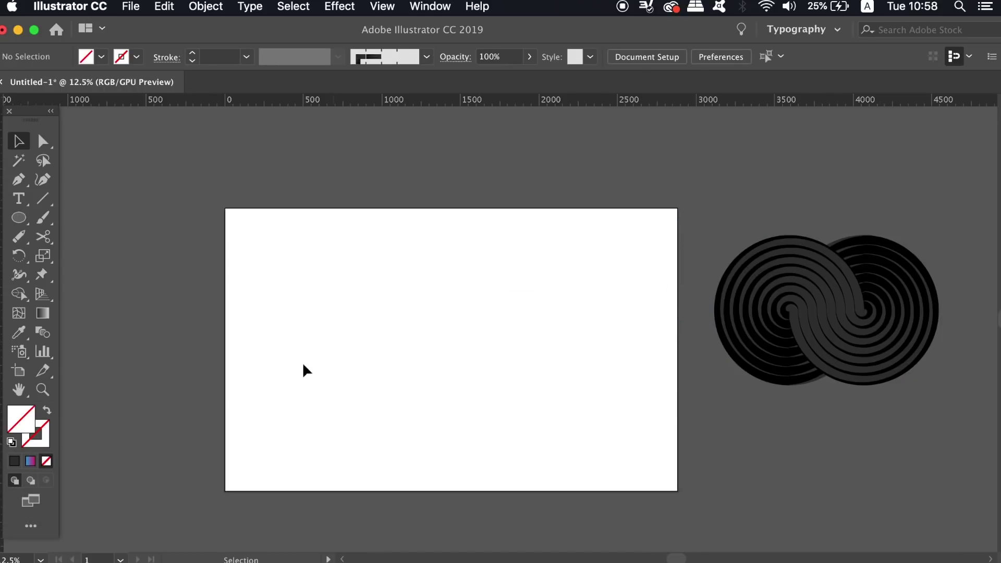
# Step: Draw a rectangle across most of the artboard filled with a blue-to-magenta linear gradient
pyautogui.click(26, 463)
pyautogui.press('m')
pyautogui.moveTo(287, 249); pyautogui.dragTo(590, 459)
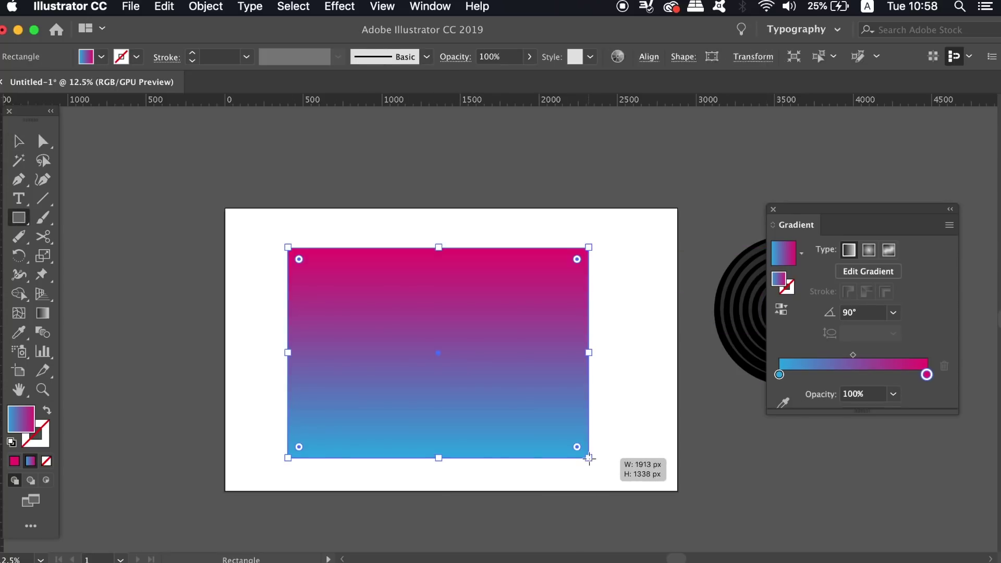
pyautogui.moveTo(807, 211); pyautogui.dragTo(662, 144)
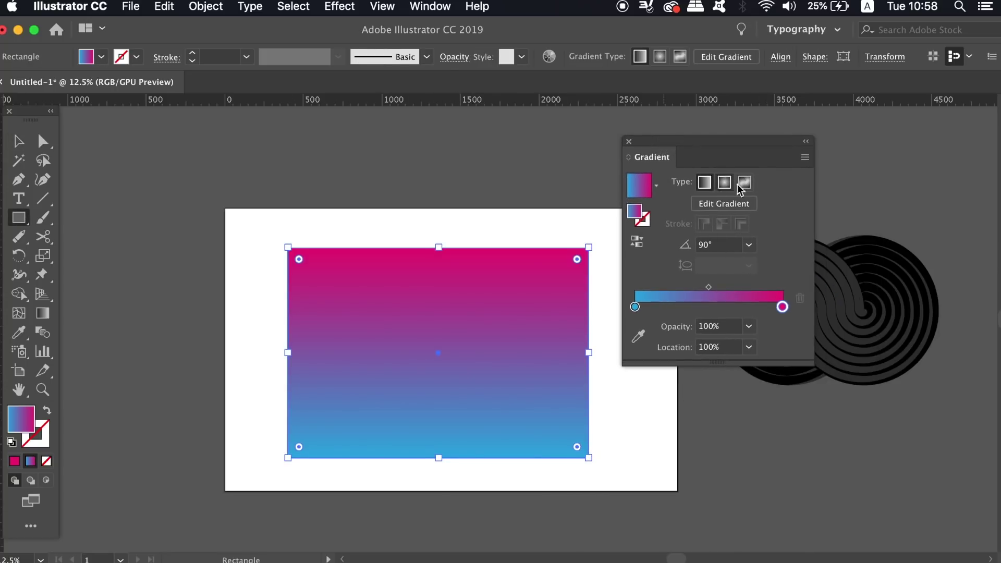
pyautogui.click(630, 141)
pyautogui.press('v')
# Step: Open the Window menu and scroll down to the Transparency panel entry
pyautogui.click(426, 7)
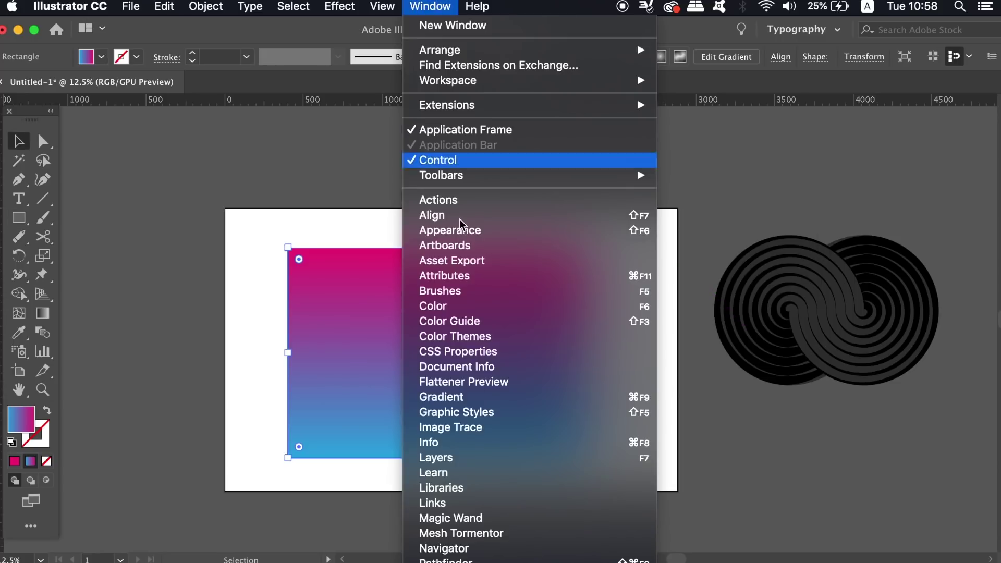
pyautogui.scroll(-4, 480, 365)
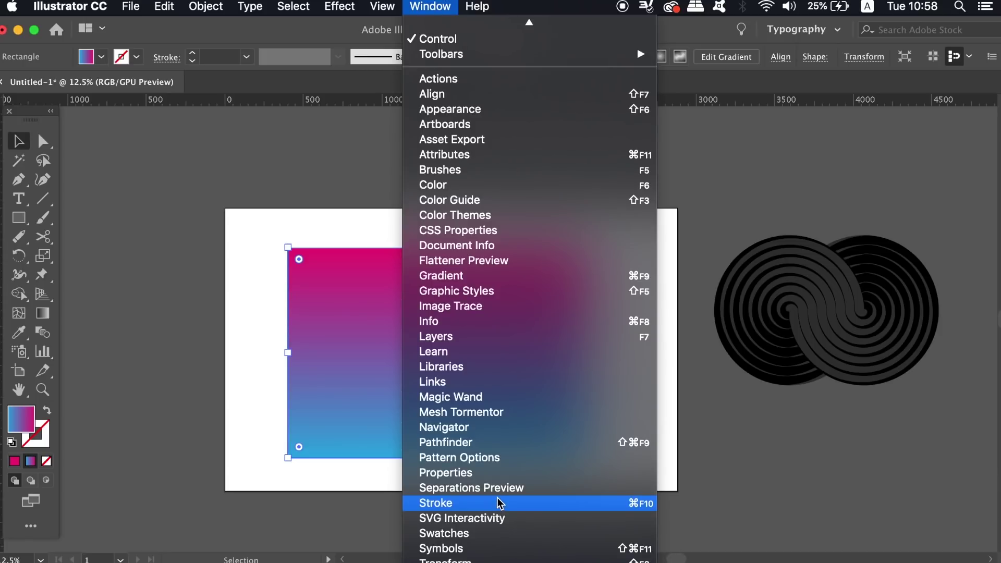
pyautogui.scroll(-3, 480, 542)
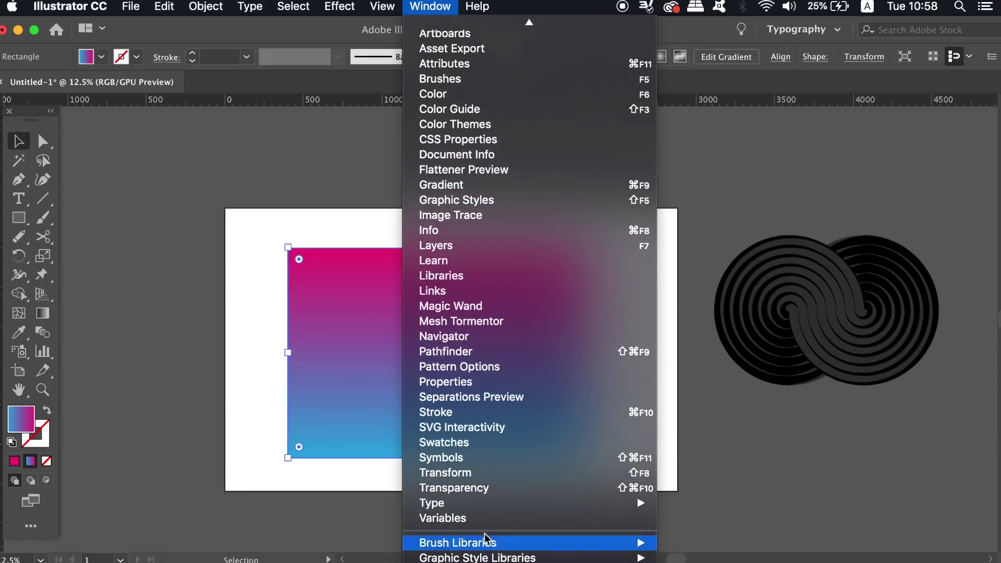
# Step: Make an opacity mask on the rectangle, paste the spirals into it and center them
pyautogui.click(492, 490)
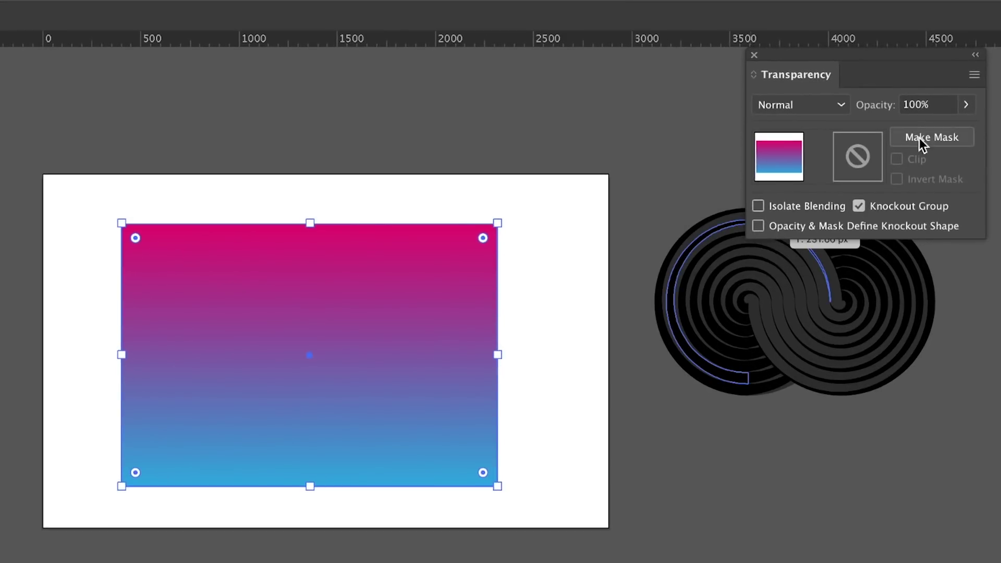
pyautogui.click(937, 134)
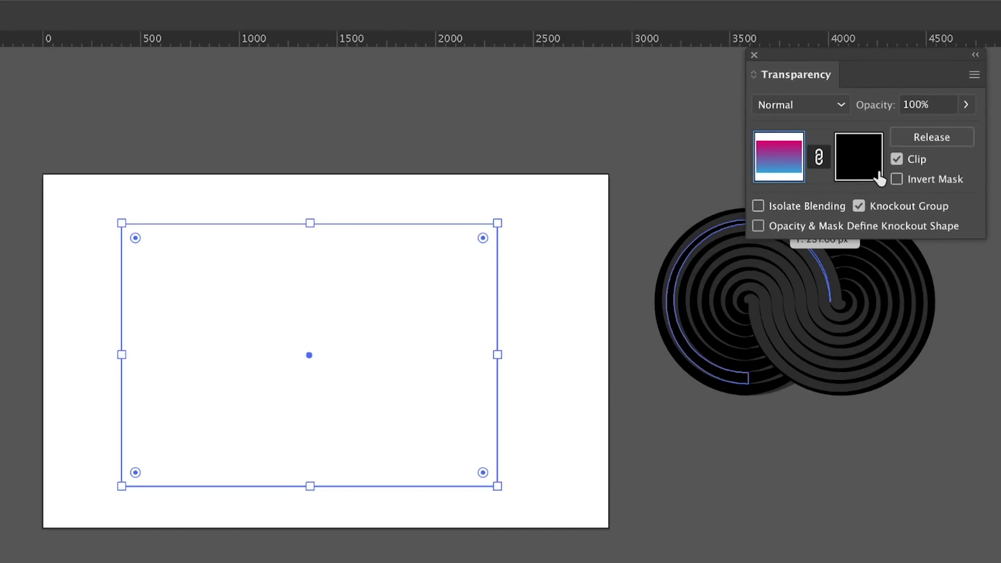
pyautogui.click(871, 172)
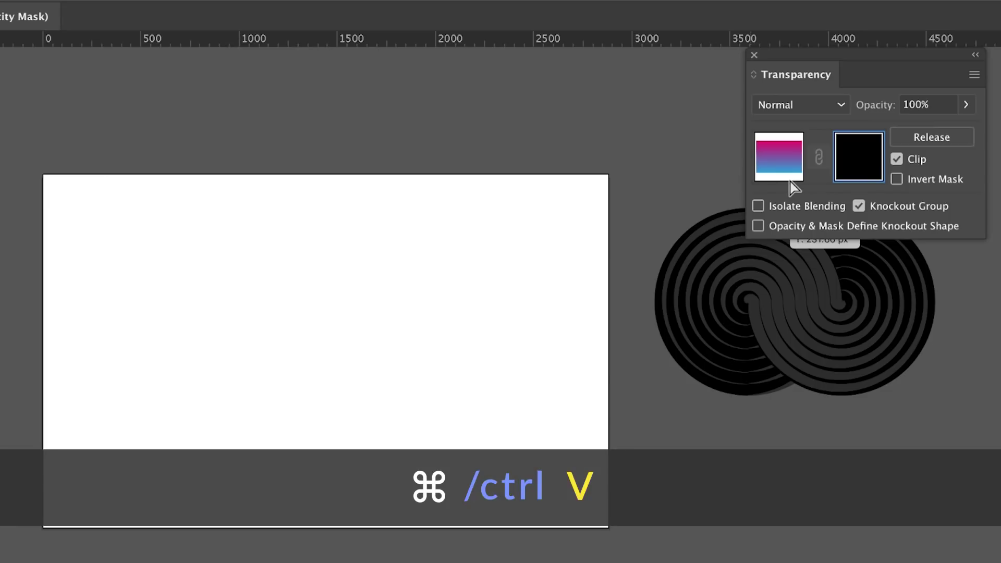
pyautogui.press('super+v')
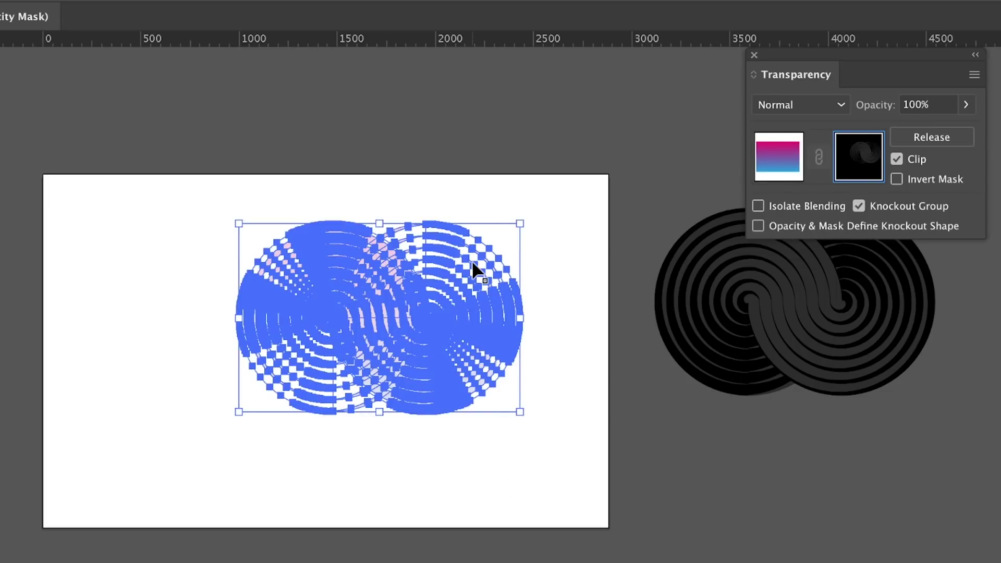
pyautogui.moveTo(457, 324); pyautogui.dragTo(366, 346)
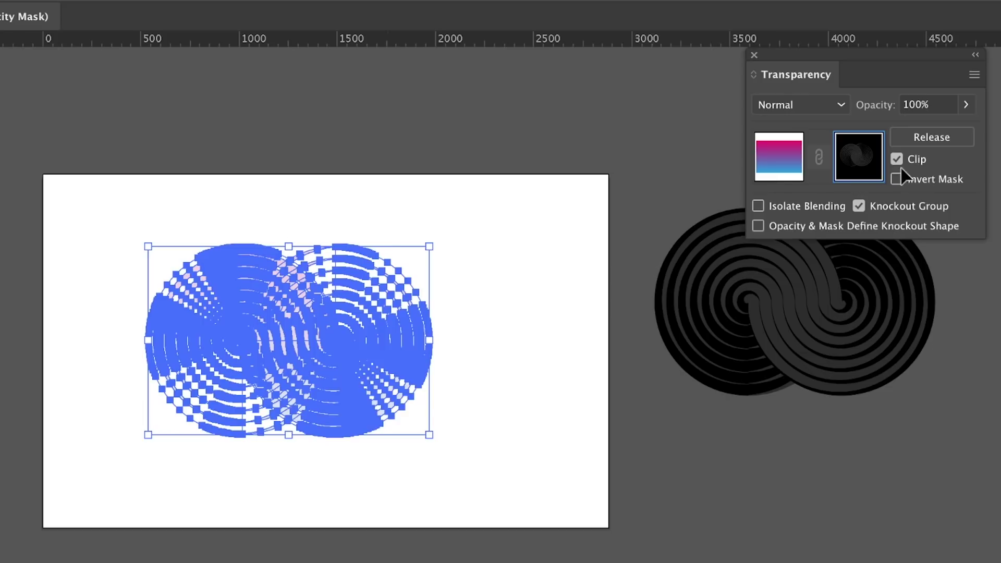